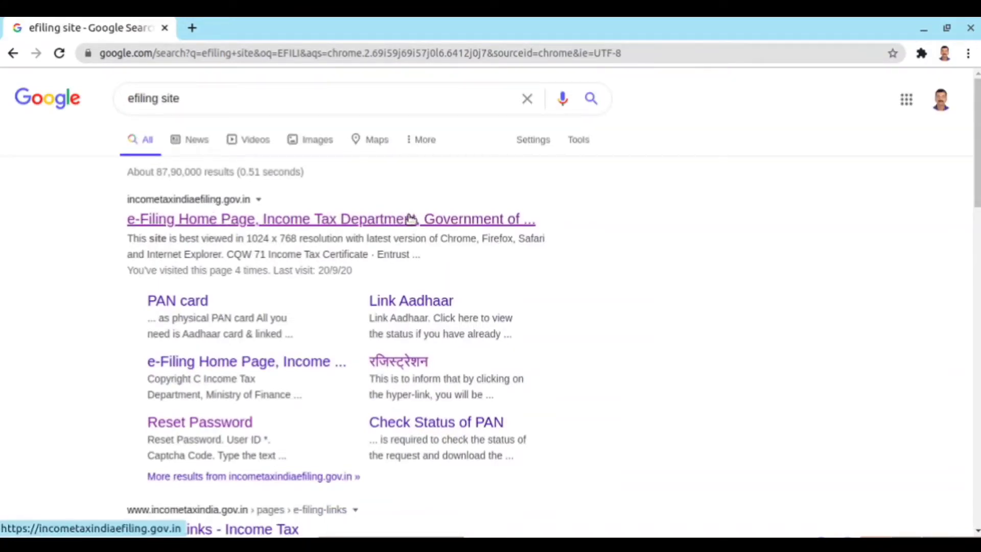
- Open the 'e-Filing Home Page, Income Tax Department' result for incometaxindiaefiling.gov.in
{"action": "left_click", "coordinate": [440, 221]}
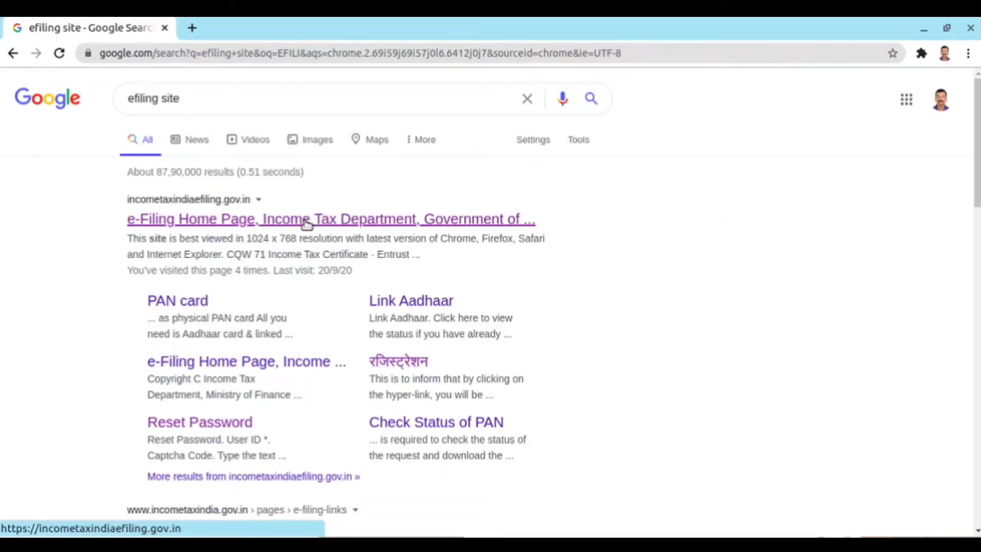
{"action": "left_click", "coordinate": [306, 221]}
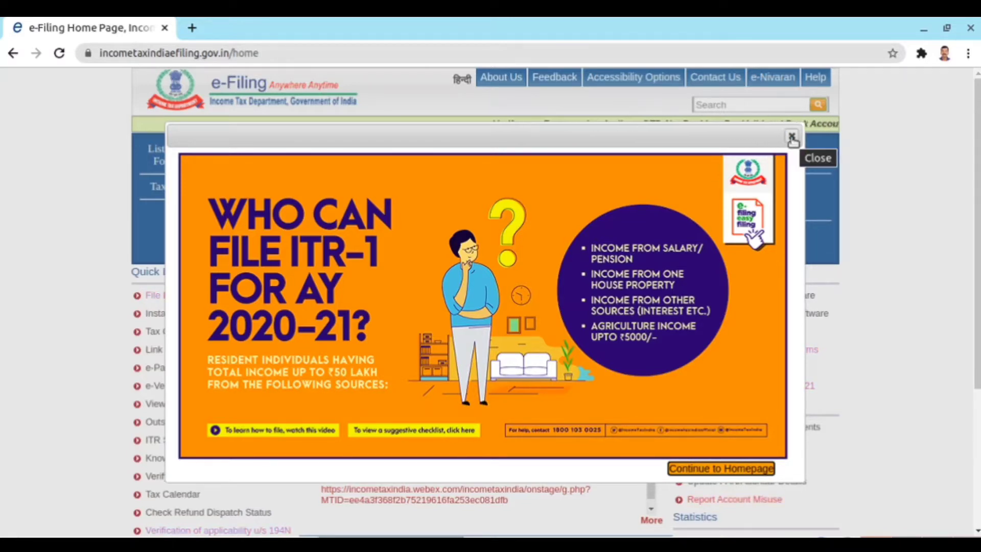
- Close the ITR-1 promotion popup and go to Login Here under Registered User
{"action": "left_click", "coordinate": [792, 137]}
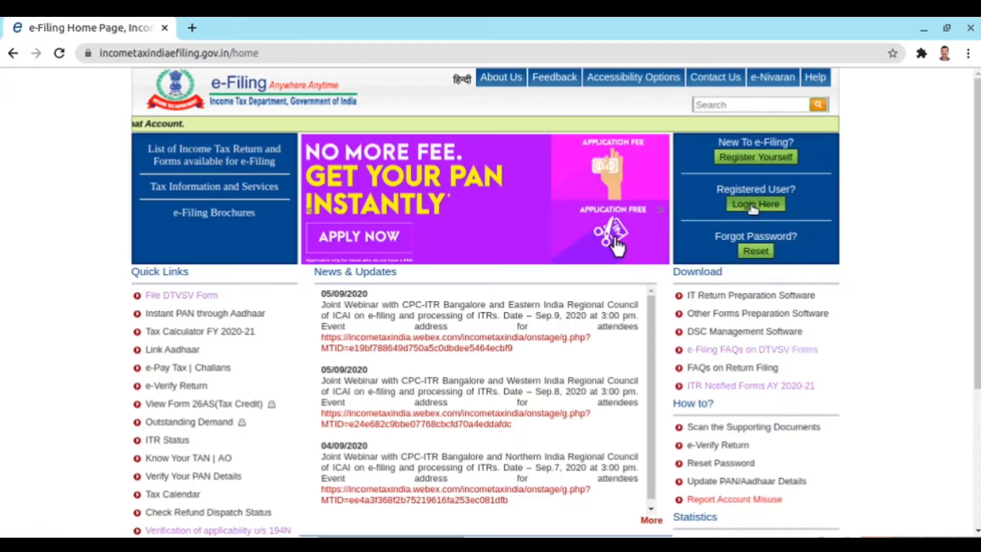
{"action": "left_click", "coordinate": [753, 207]}
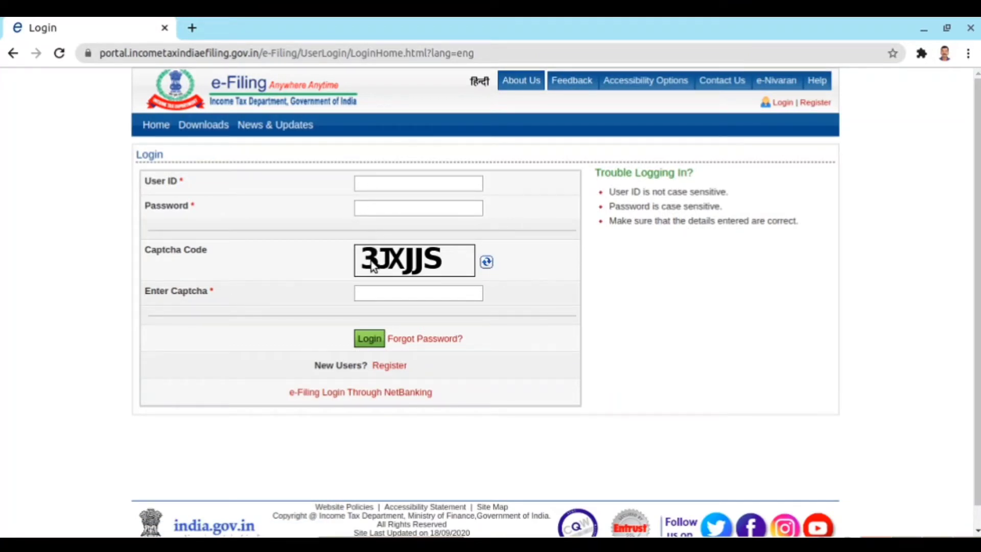
- Enter the user ID, account password and captcha, and submit the login
{"action": "left_click", "coordinate": [370, 184]}
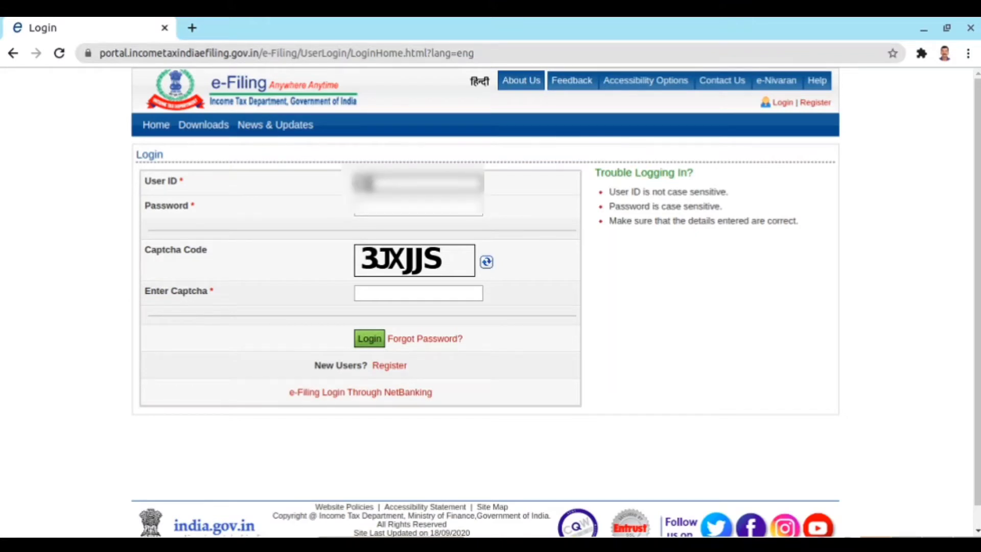
{"action": "type", "text": "ABCDE1234F"}
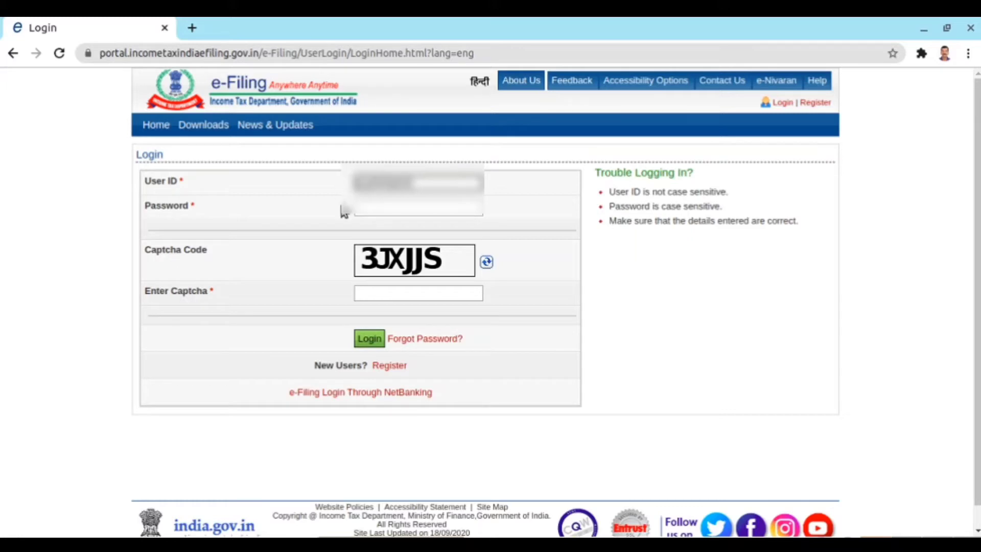
{"action": "left_click", "coordinate": [361, 214]}
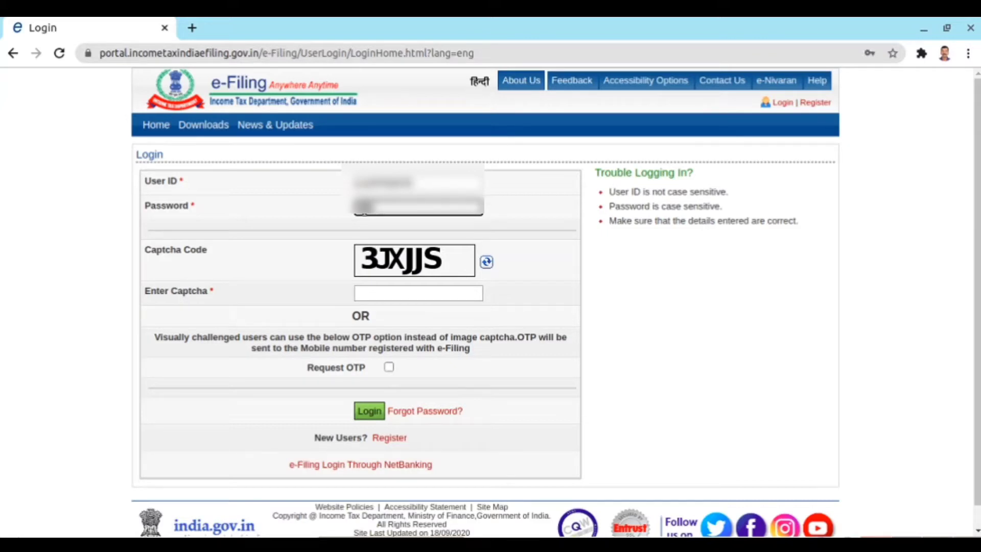
{"action": "left_click", "coordinate": [371, 294]}
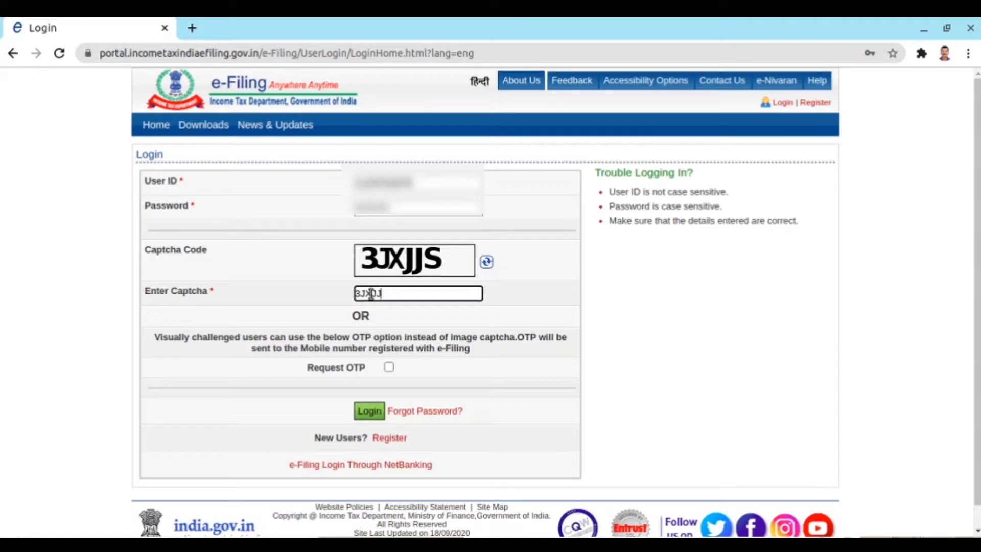
{"action": "left_click", "coordinate": [369, 411]}
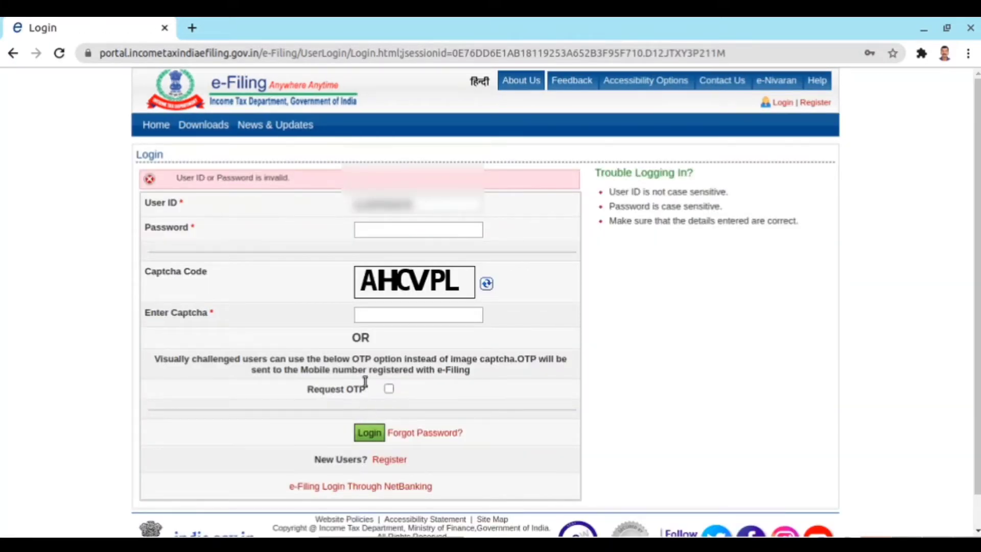
- After the invalid-login error, re-enter the password and new captcha and log in again
{"action": "left_click", "coordinate": [367, 231]}
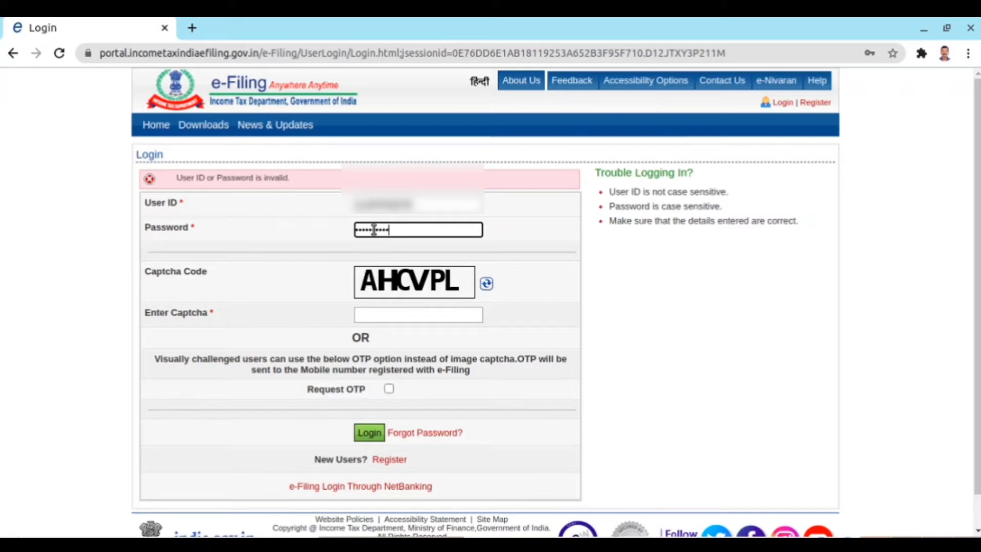
{"action": "left_click", "coordinate": [366, 313]}
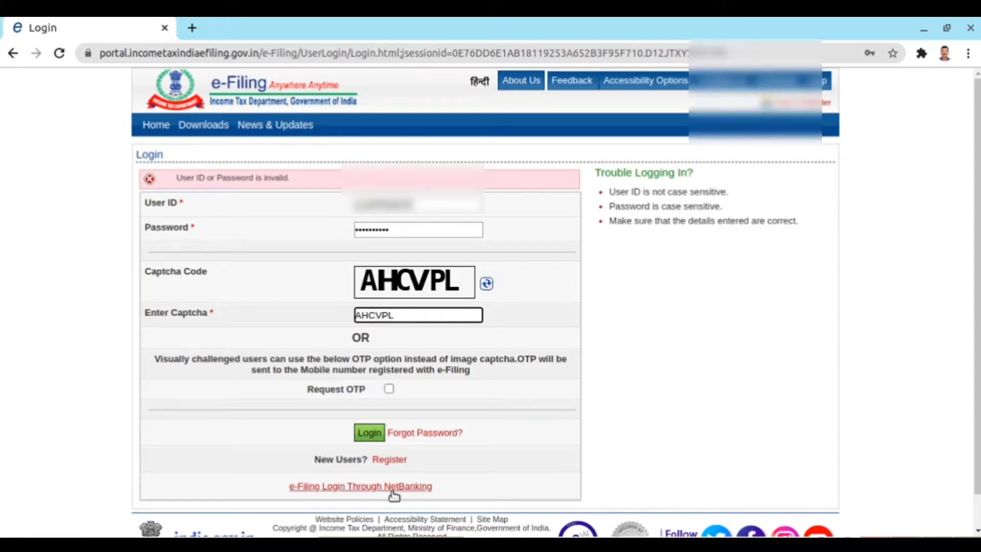
{"action": "left_click", "coordinate": [369, 432]}
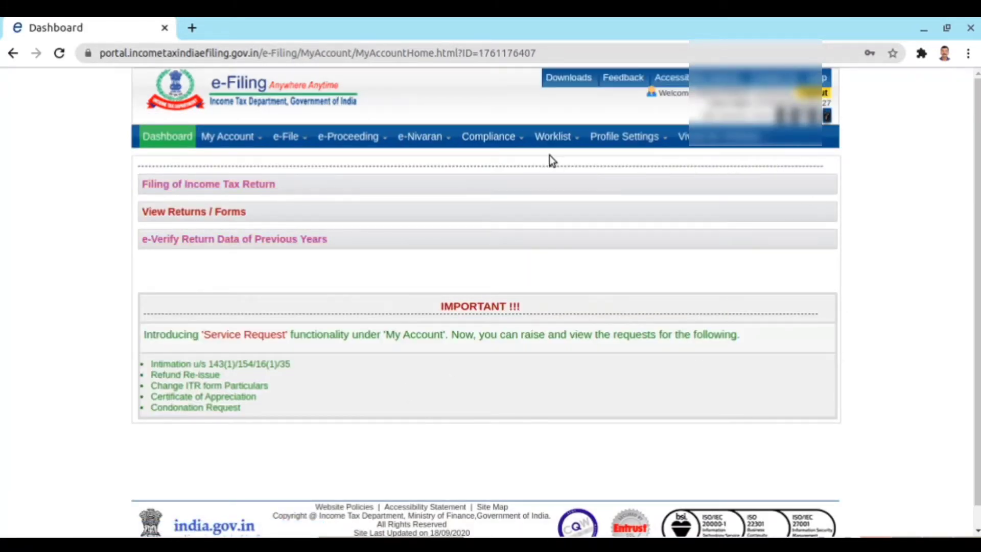
- Start 'Filing of Income Tax Return' from the Dashboard
{"action": "mouse_move", "coordinate": [215, 145]}
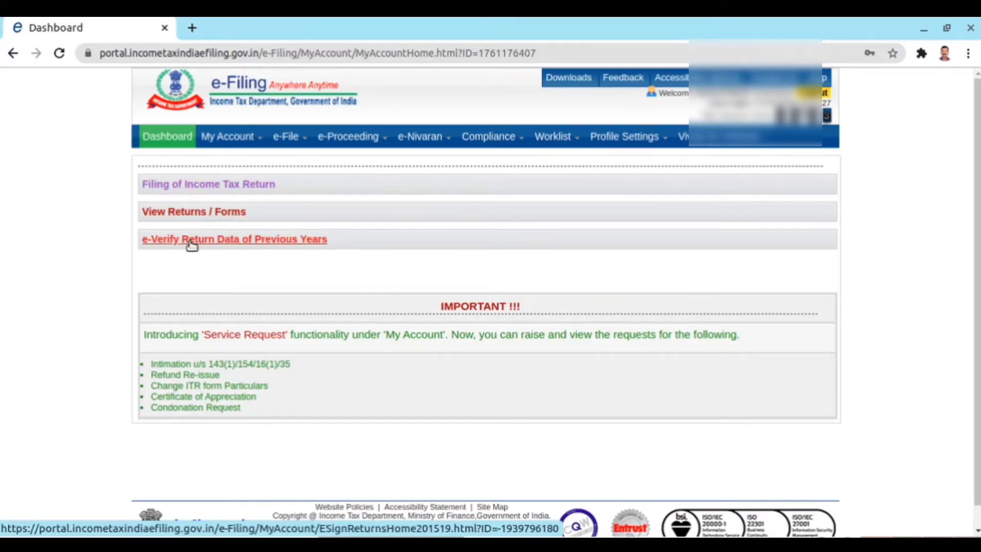
{"action": "left_click", "coordinate": [261, 247]}
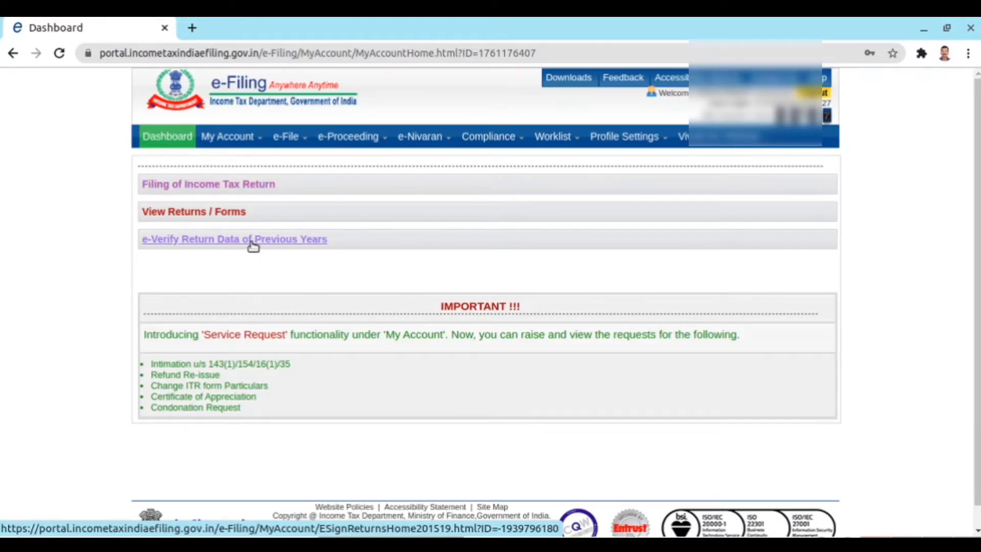
{"action": "left_click", "coordinate": [195, 190]}
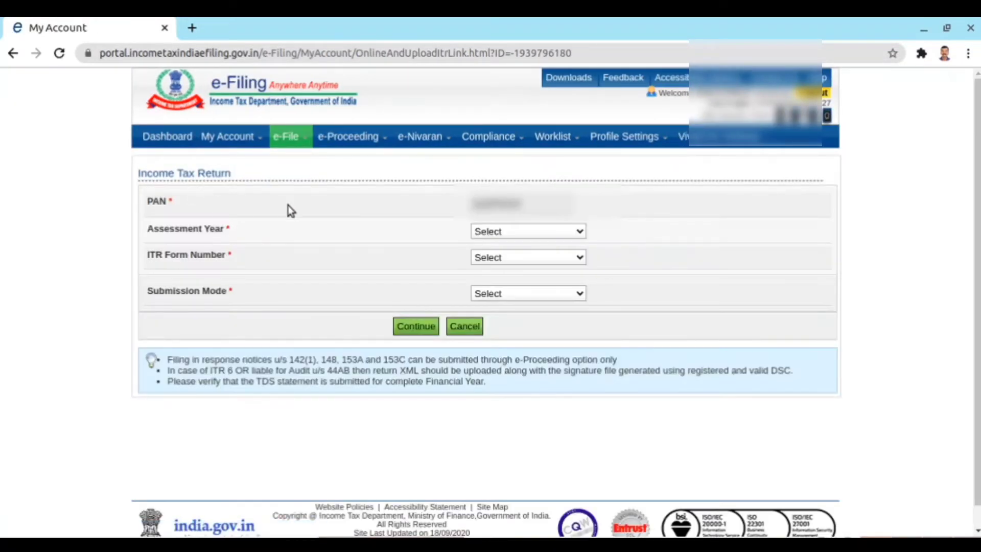
- Choose AY 2020-21, ITR-1, Original/Revised Return and Prepare and Submit Online
{"action": "left_click", "coordinate": [578, 233]}
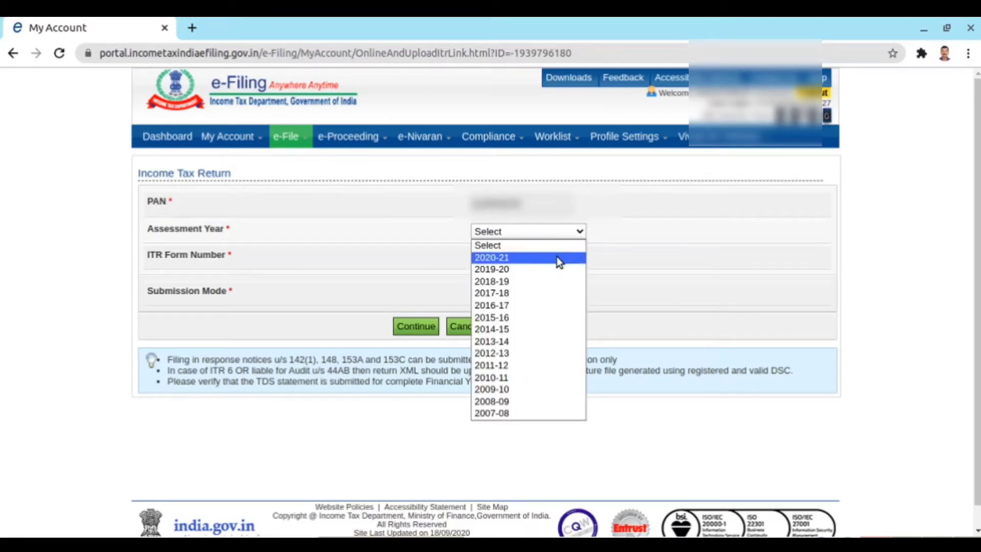
{"action": "left_click", "coordinate": [559, 258]}
{"action": "left_click", "coordinate": [576, 258]}
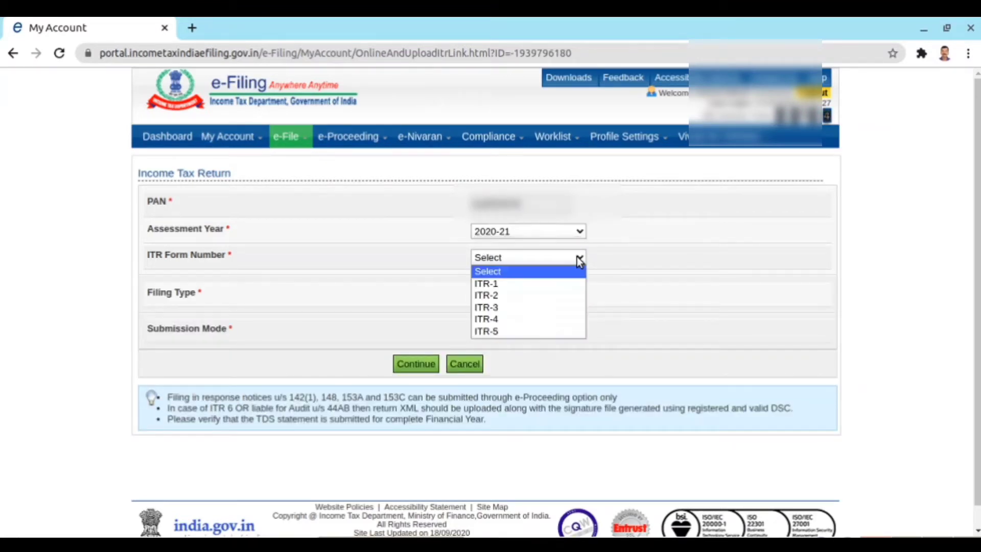
{"action": "left_click", "coordinate": [548, 282]}
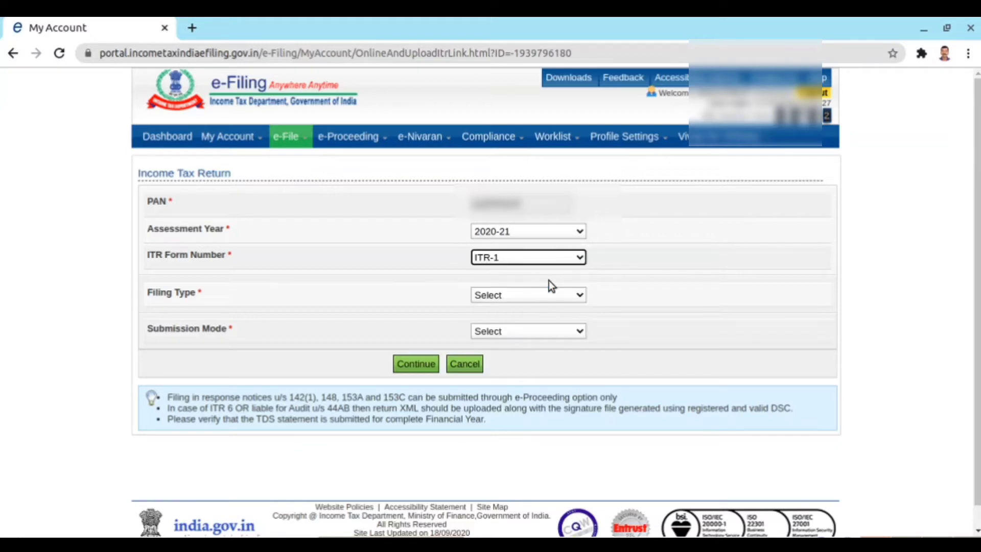
{"action": "left_click", "coordinate": [573, 299]}
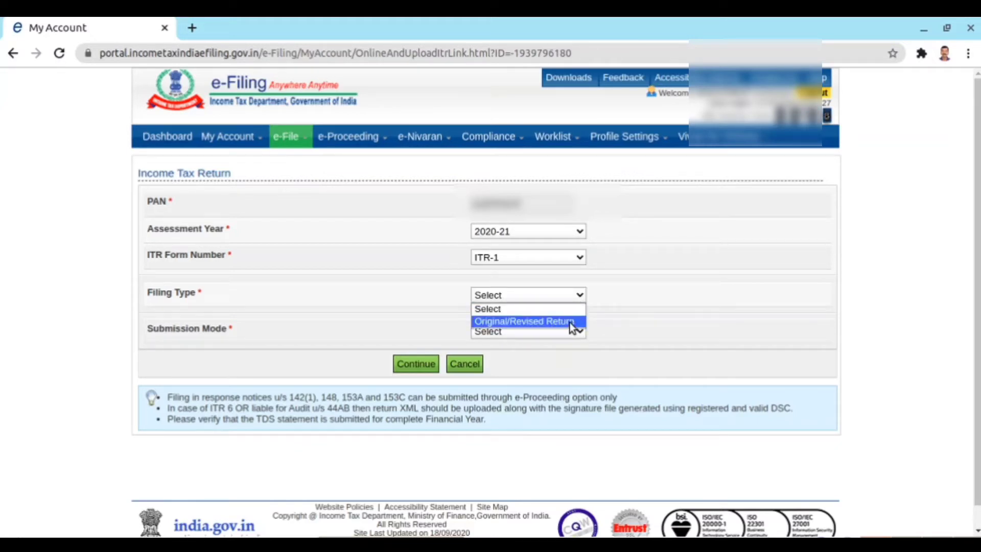
{"action": "left_click", "coordinate": [571, 323]}
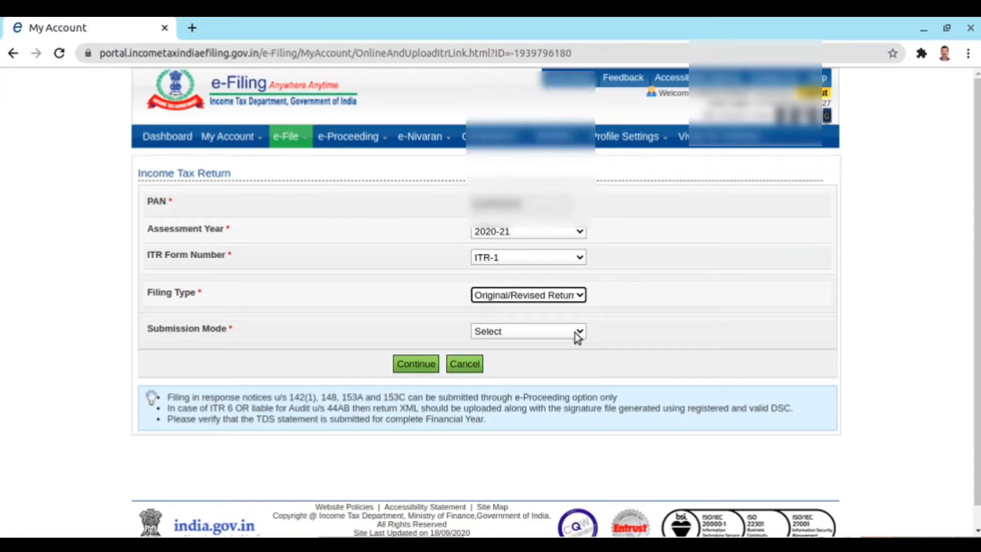
{"action": "left_click", "coordinate": [578, 333]}
{"action": "left_click", "coordinate": [569, 359]}
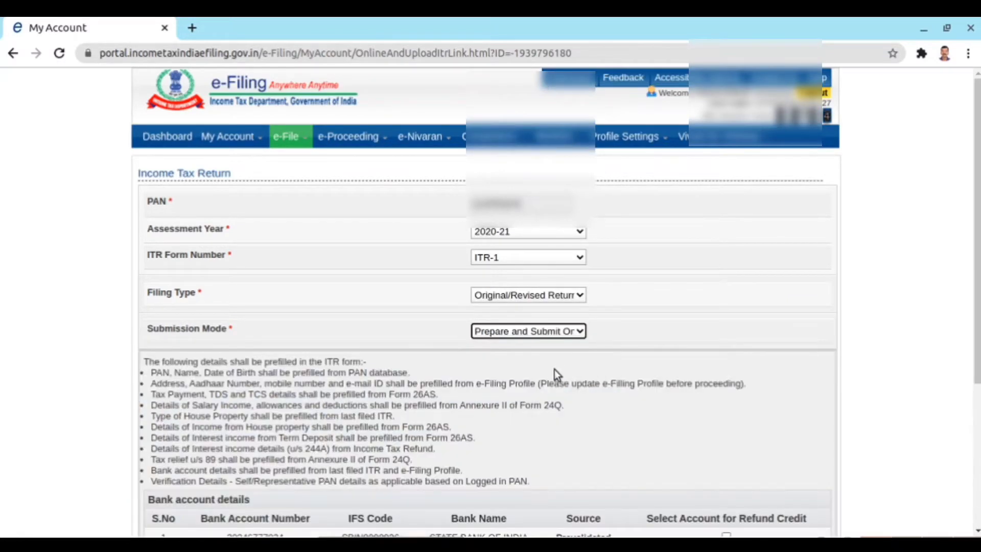
- Select State Bank of India, Syndicate Bank and South Indian Bank for refund, then agree to proceed
{"action": "scroll", "coordinate": [974, 339], "scroll_direction": "down", "scroll_amount": 3}
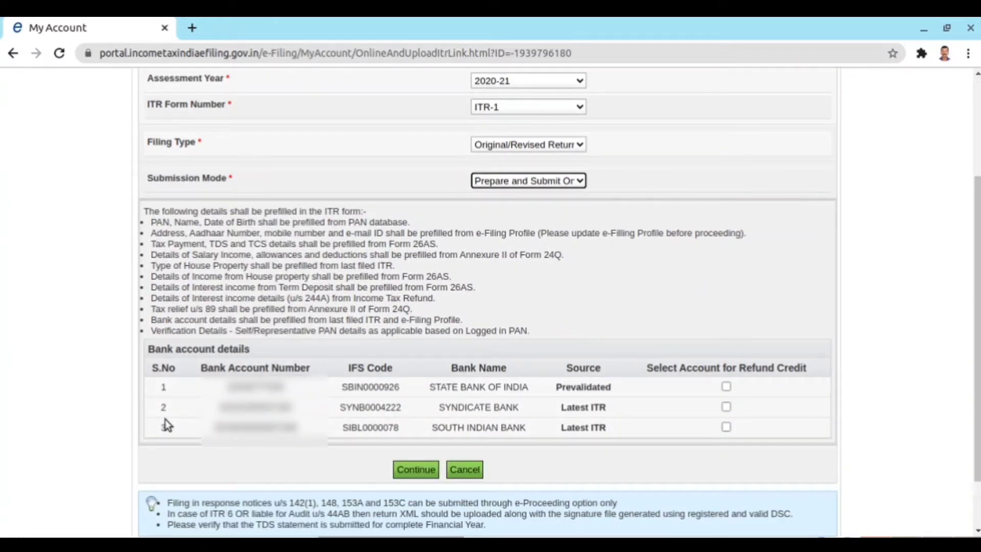
{"action": "left_click", "coordinate": [727, 386]}
{"action": "left_click", "coordinate": [726, 406]}
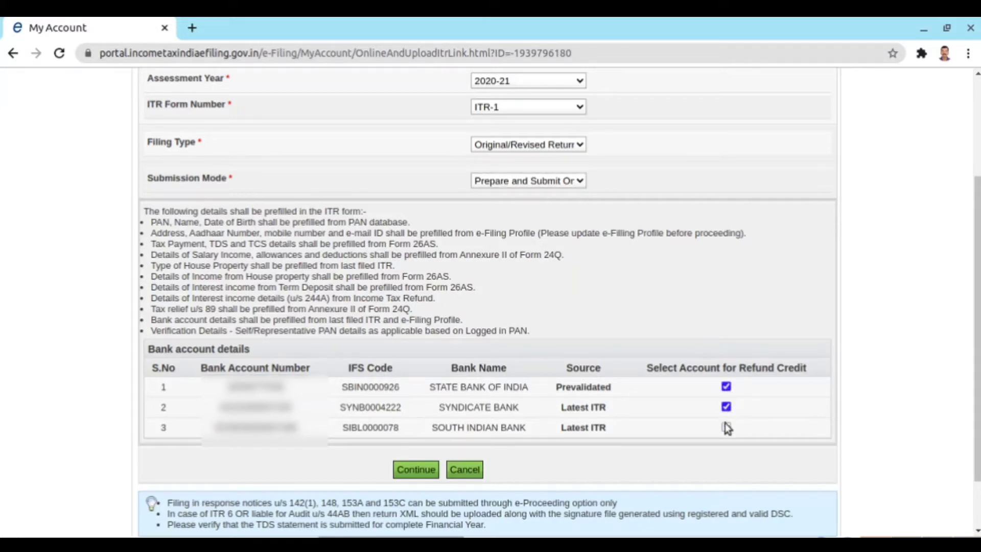
{"action": "left_click", "coordinate": [726, 427]}
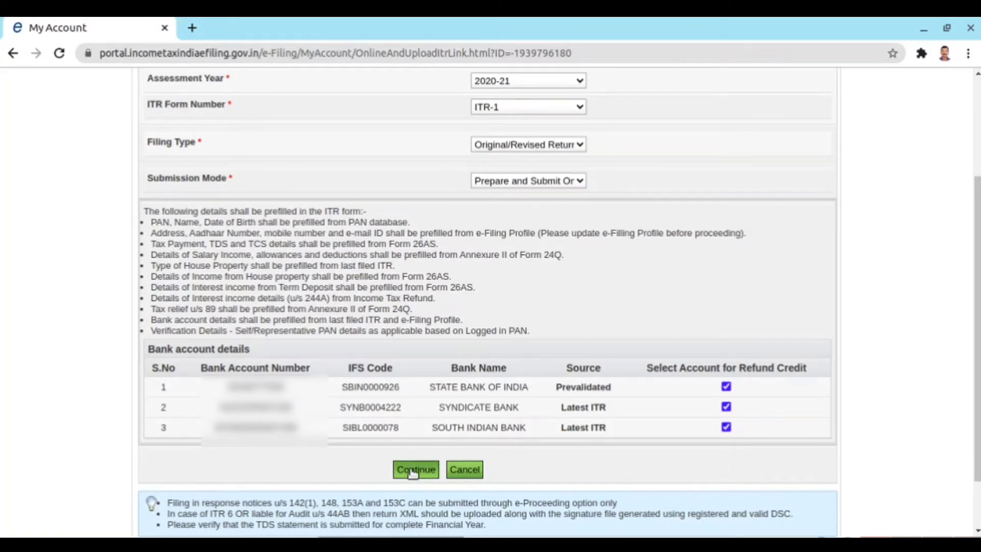
{"action": "left_click", "coordinate": [412, 472]}
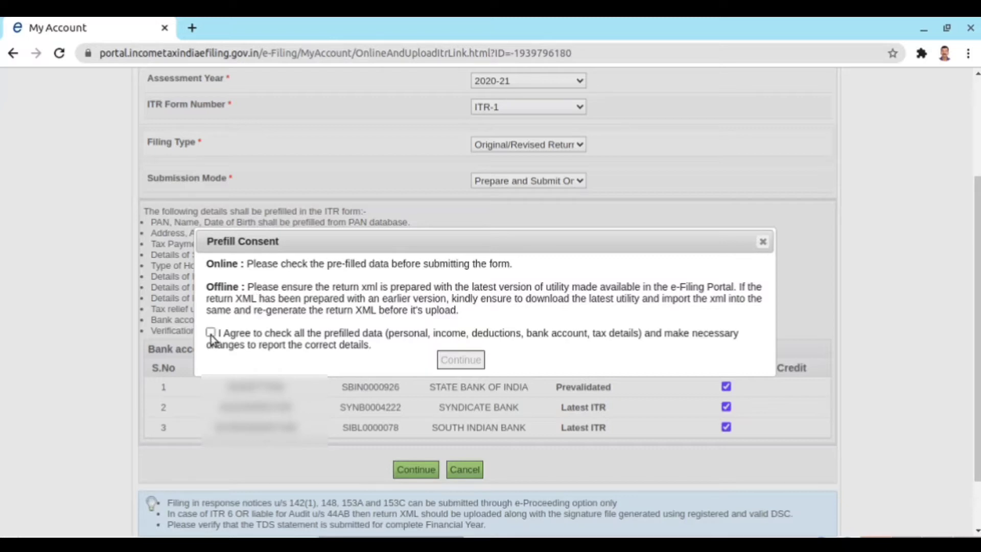
{"action": "left_click", "coordinate": [211, 332]}
{"action": "left_click", "coordinate": [450, 360]}
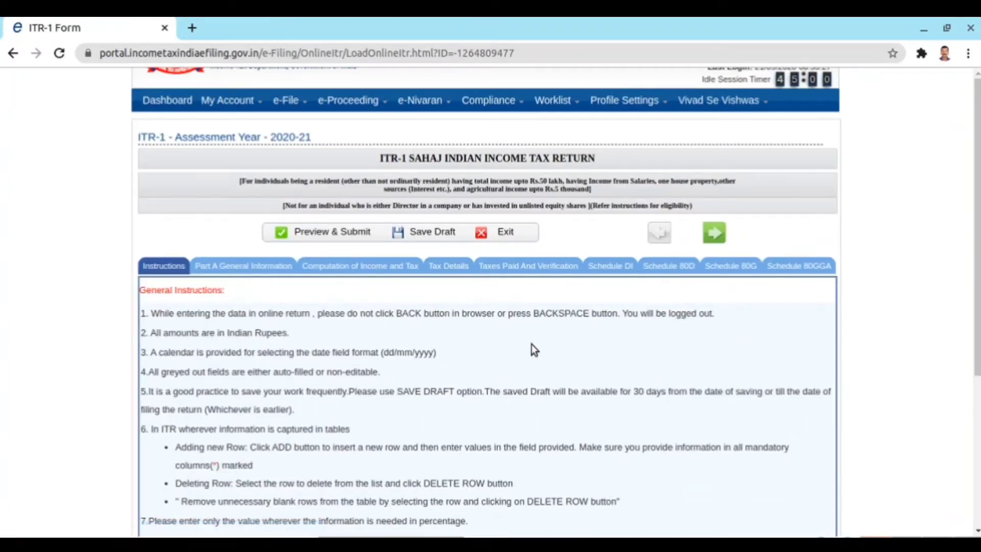
- In Part A General Information, set nature of employment to State Government
{"action": "scroll", "coordinate": [820, 327], "scroll_direction": "down", "scroll_amount": 3}
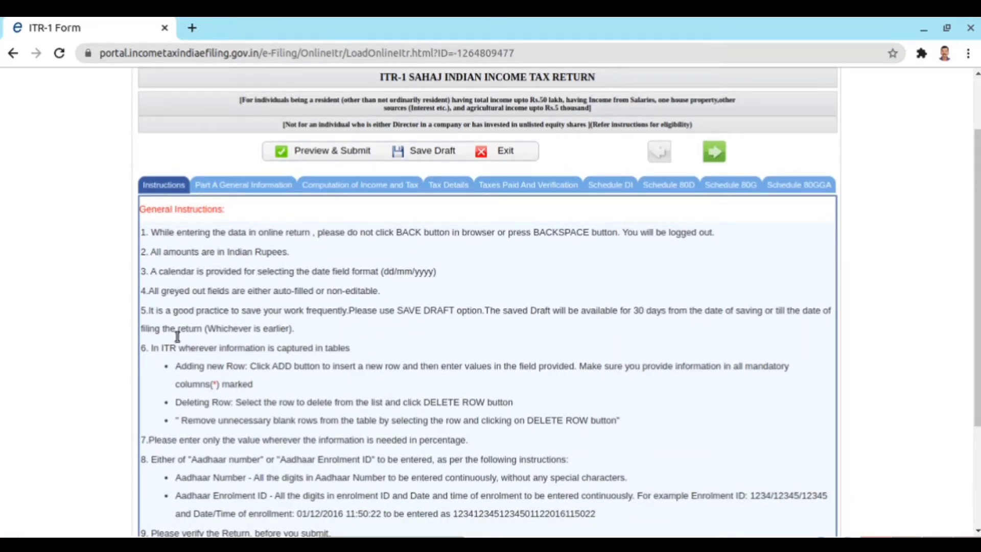
{"action": "left_click", "coordinate": [244, 187]}
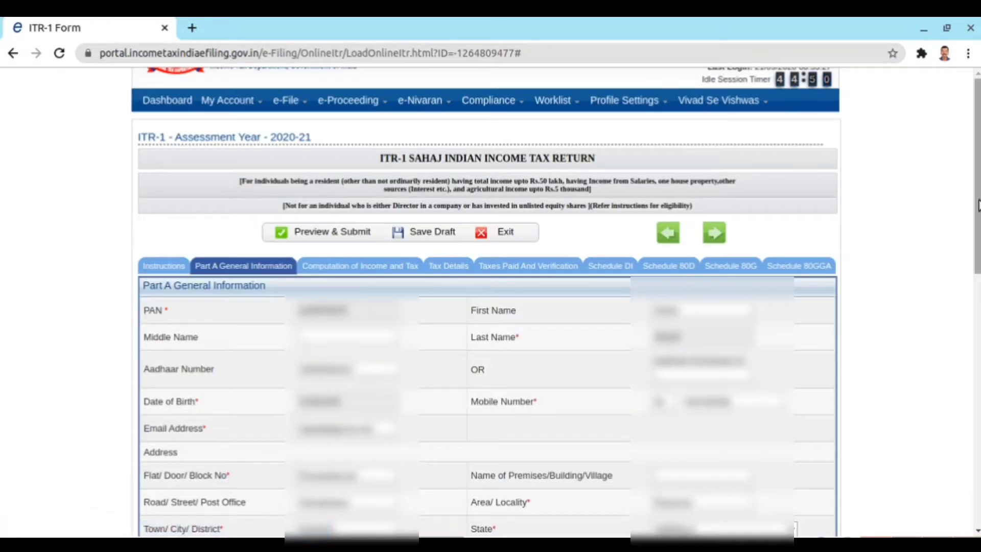
{"action": "scroll", "coordinate": [253, 200], "scroll_direction": "down", "scroll_amount": 2}
{"action": "scroll", "coordinate": [485, 301], "scroll_direction": "down", "scroll_amount": 6}
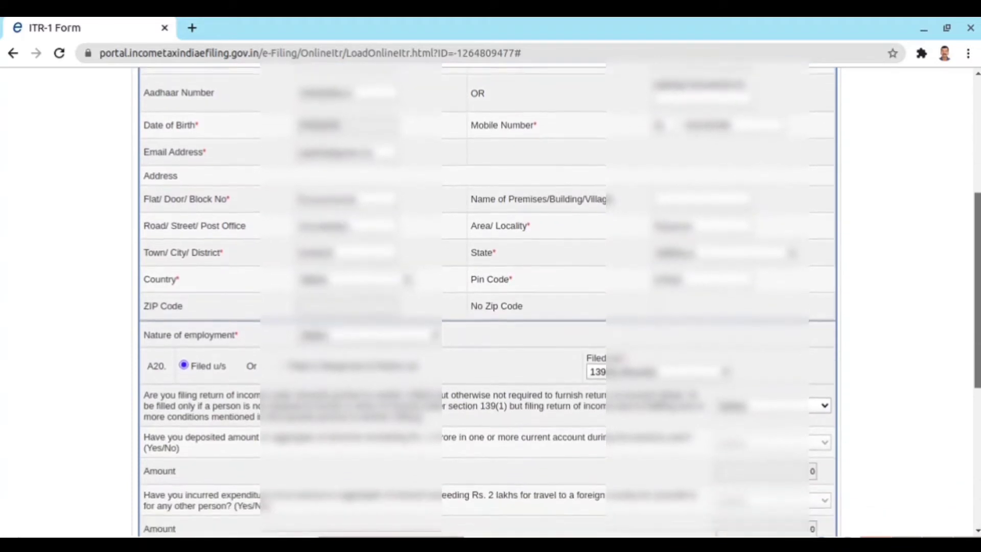
{"action": "scroll", "coordinate": [485, 302], "scroll_direction": "down", "scroll_amount": 1}
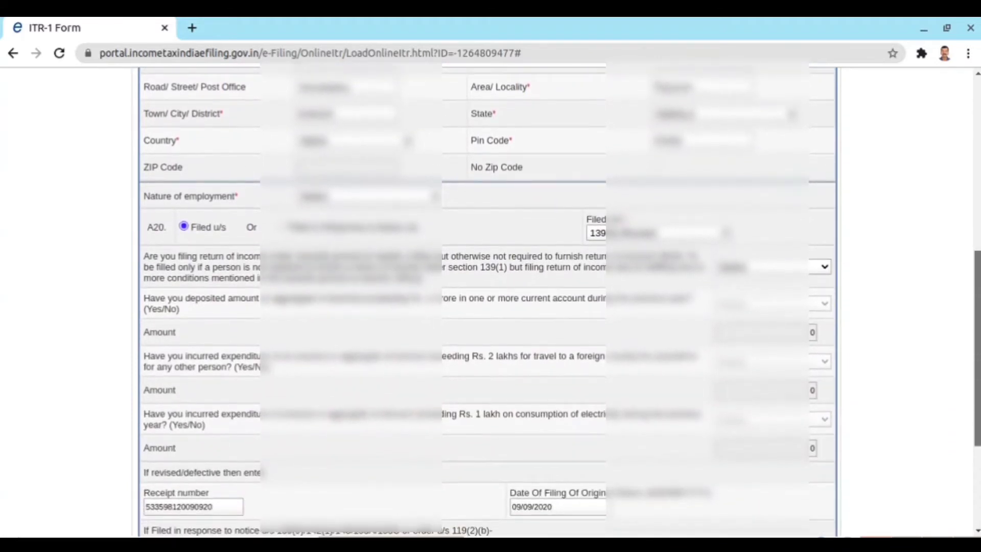
{"action": "scroll", "coordinate": [164, 311], "scroll_direction": "up", "scroll_amount": 2}
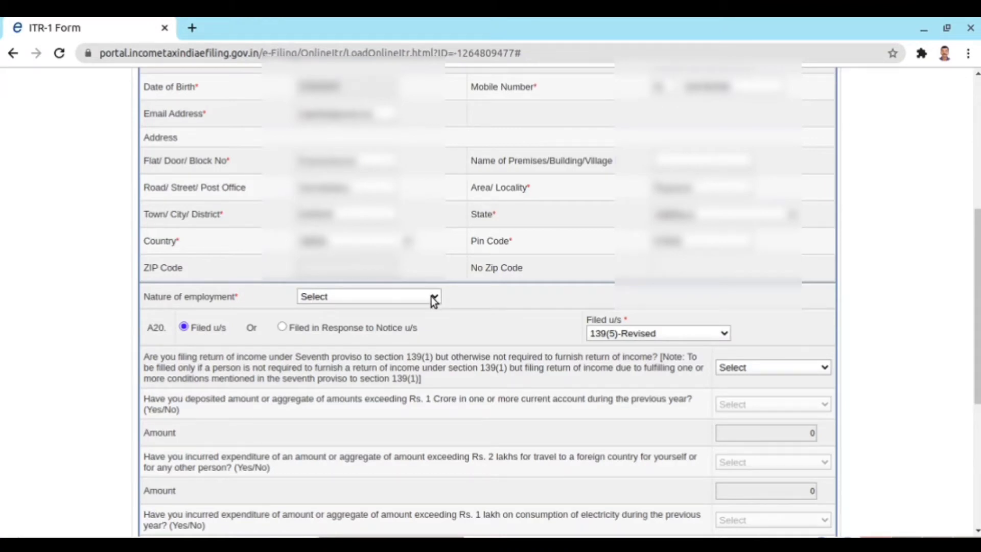
{"action": "left_click", "coordinate": [434, 298]}
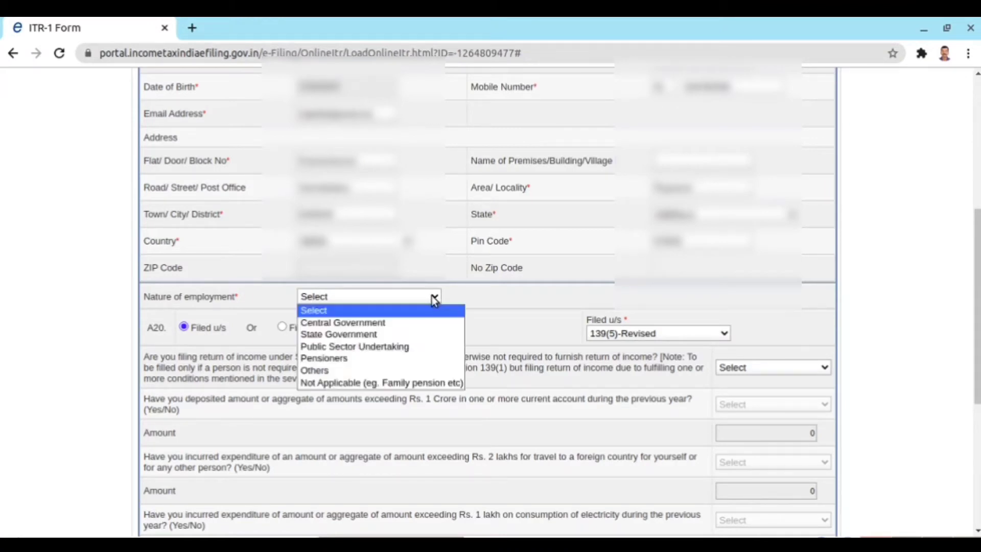
{"action": "left_click", "coordinate": [422, 333]}
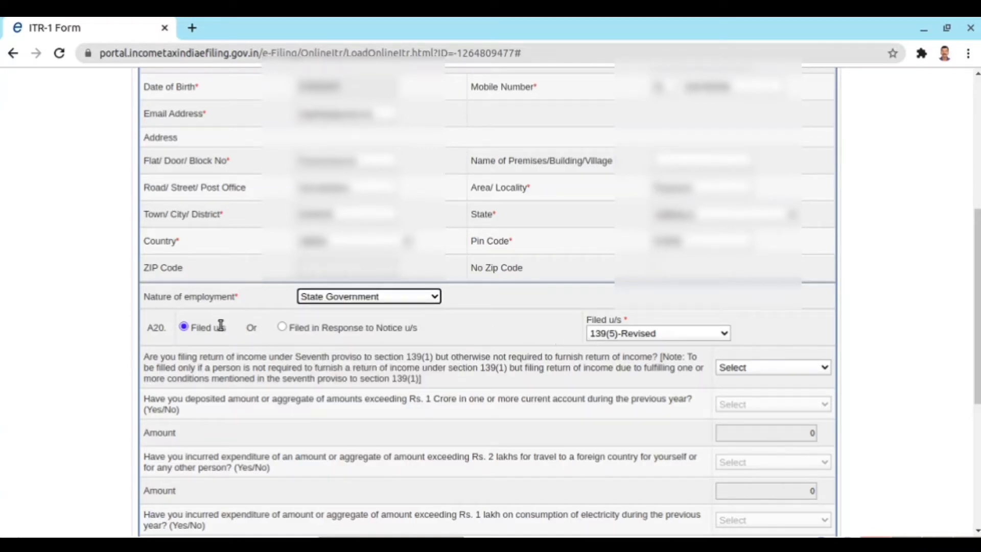
- Set filing section to 139(1)-On or before due date and the seventh proviso to NO
{"action": "left_click", "coordinate": [726, 335]}
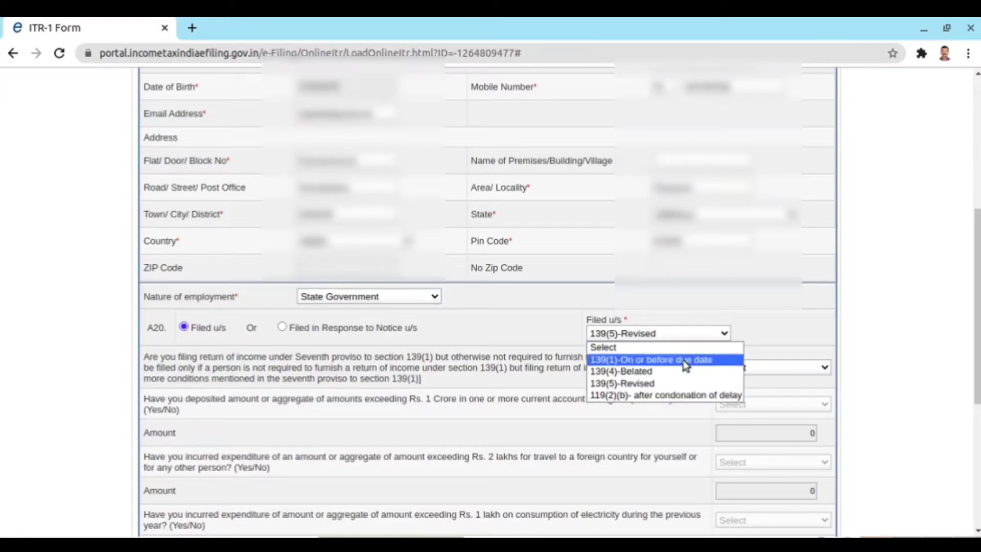
{"action": "left_click", "coordinate": [647, 363]}
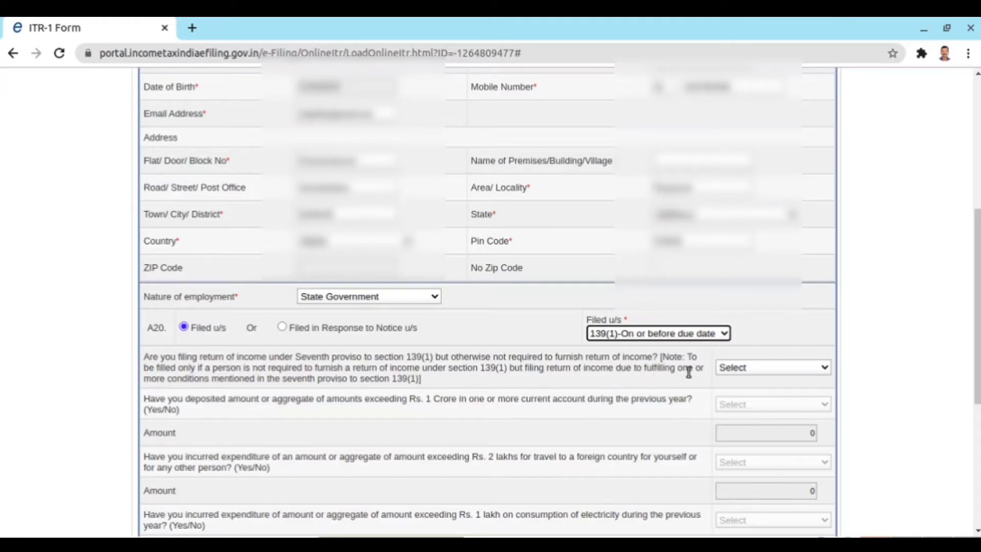
{"action": "left_click", "coordinate": [824, 372]}
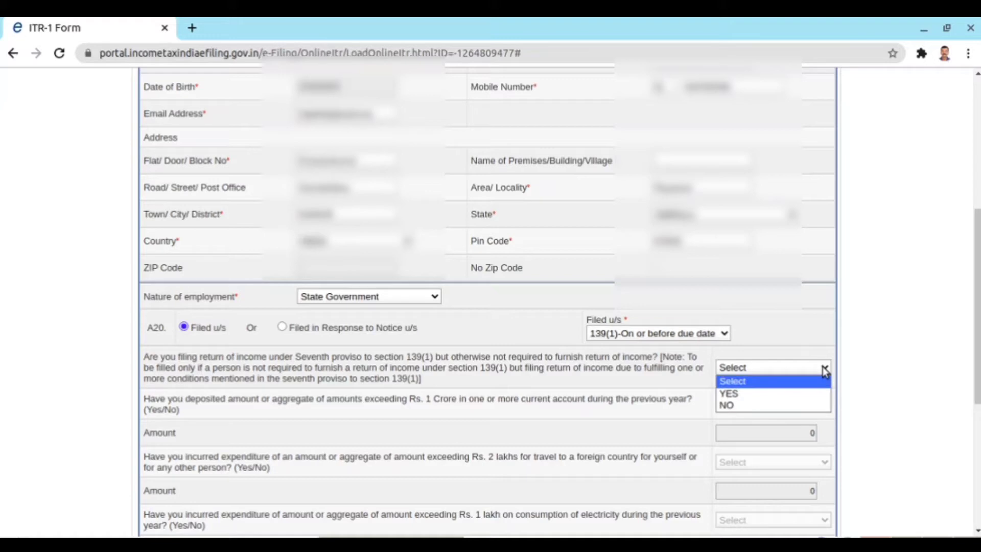
{"action": "left_click", "coordinate": [808, 407]}
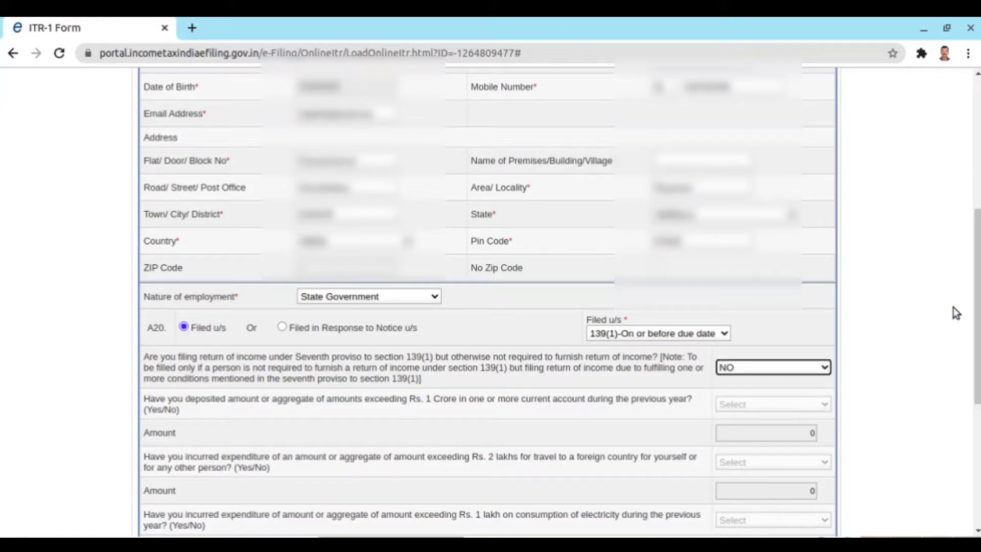
{"action": "left_click_drag", "start_coordinate": [977, 307], "coordinate": [977, 415]}
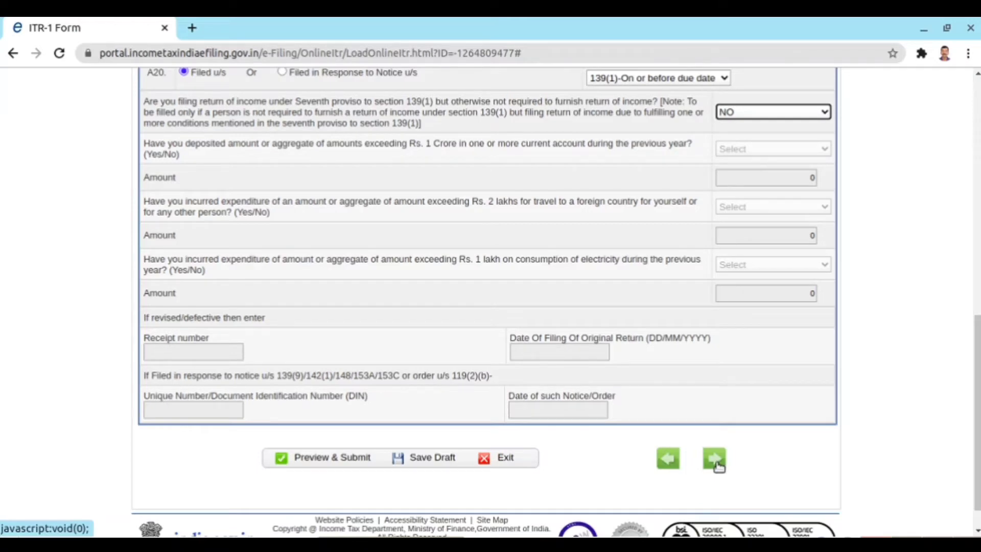
- Advance to Computation of Income and Tax and review Part B's 1114732 chargeable salary
{"action": "left_click", "coordinate": [715, 459]}
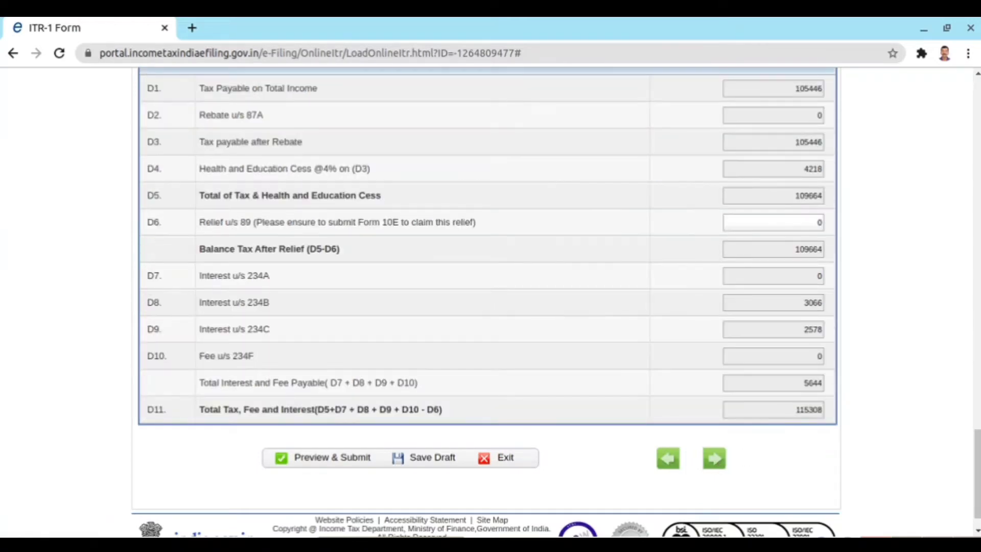
{"action": "scroll", "coordinate": [928, 259], "scroll_direction": "up", "scroll_amount": 20}
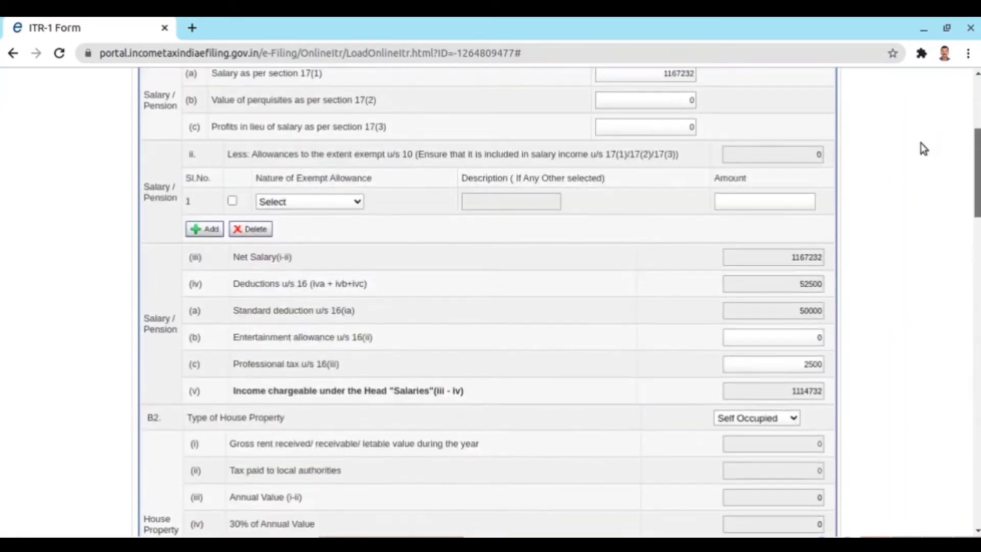
{"action": "scroll", "coordinate": [918, 112], "scroll_direction": "up", "scroll_amount": 2}
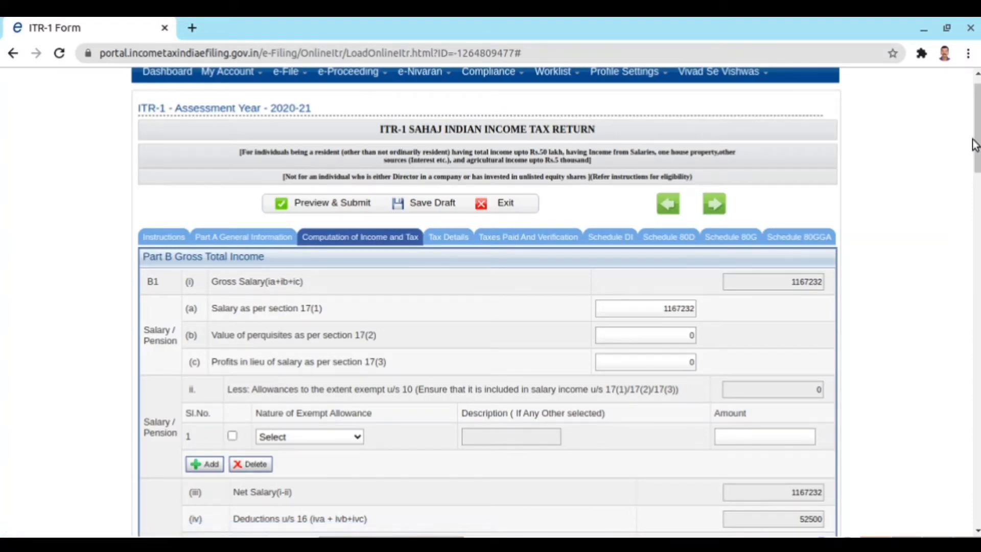
{"action": "left_click_drag", "start_coordinate": [977, 143], "coordinate": [977, 168]}
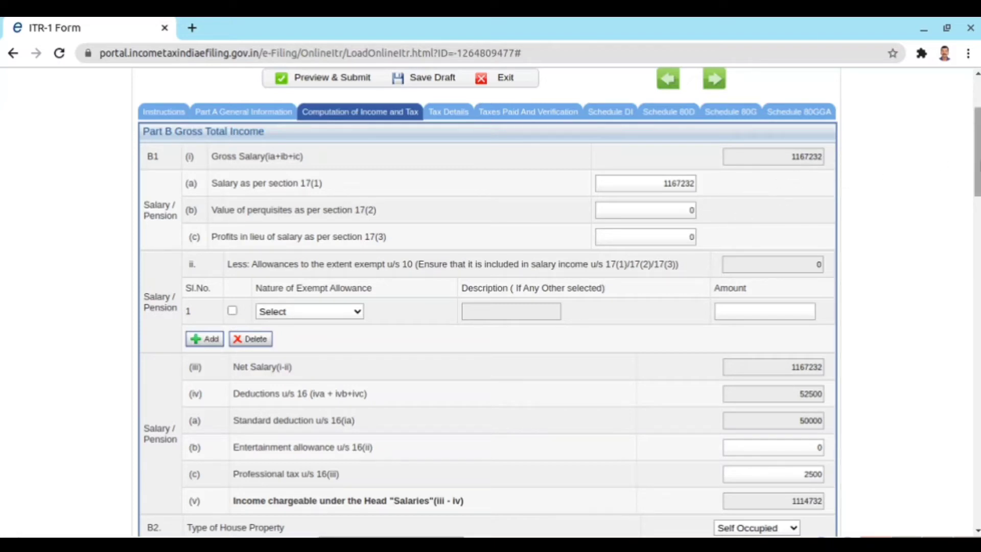
{"action": "left_click_drag", "start_coordinate": [978, 165], "coordinate": [978, 234]}
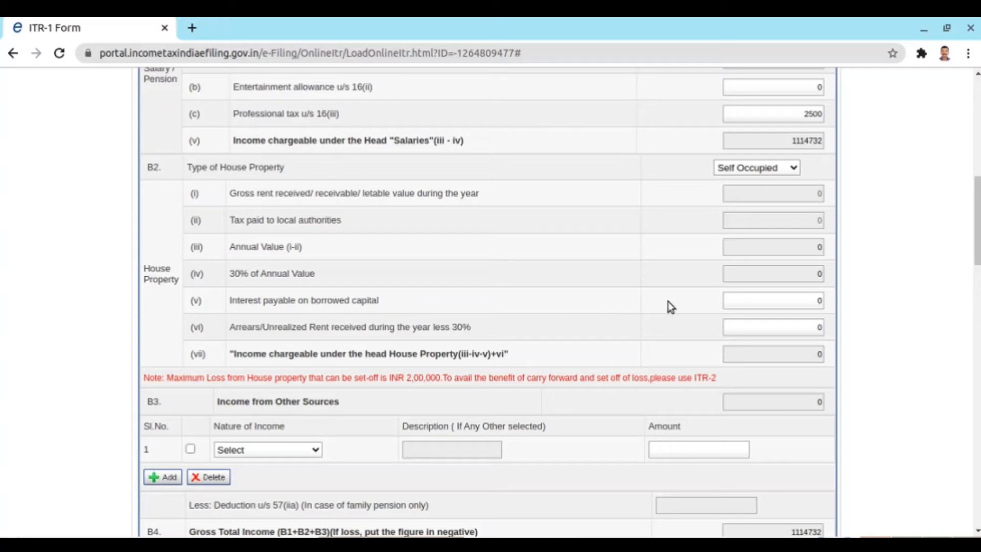
- Enter 200000 interest on borrowed capital so gross total income recalculates to 914732
{"action": "left_click", "coordinate": [816, 301]}
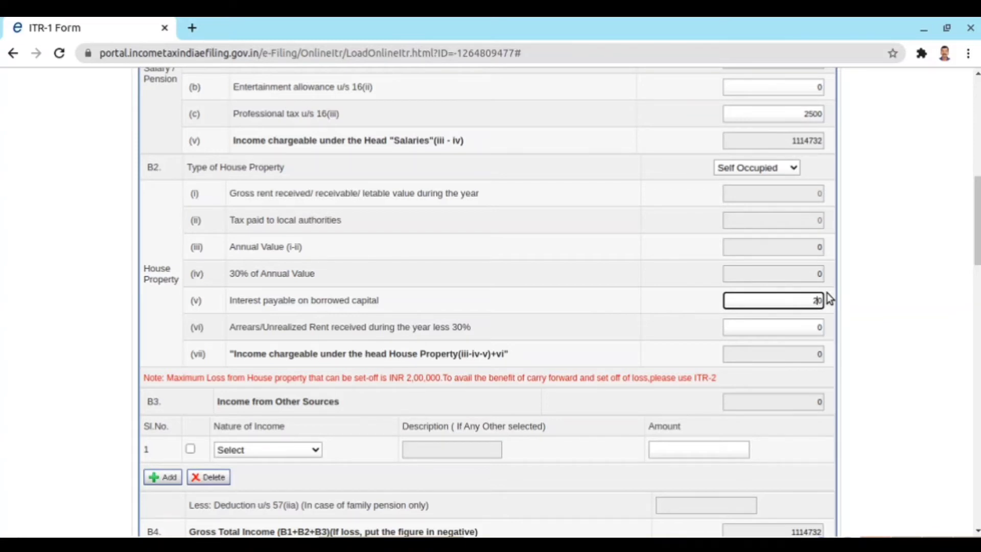
{"action": "type", "text": "200000"}
{"action": "left_click", "coordinate": [779, 301]}
{"action": "left_click", "coordinate": [784, 344]}
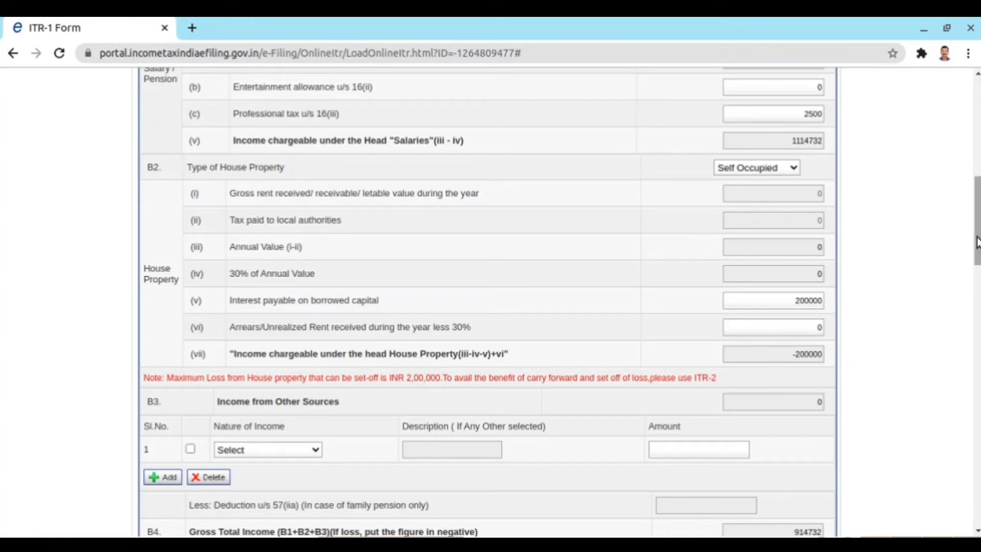
{"action": "left_click_drag", "start_coordinate": [978, 242], "coordinate": [977, 276]}
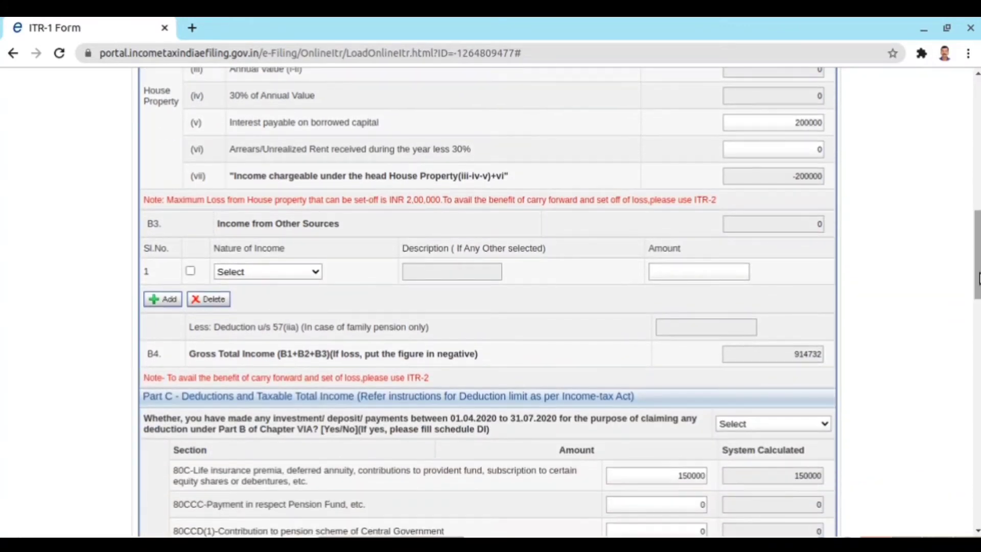
- Answer NO to investments made 01.04.2020–31.07.2020 and review the Part C deduction rows
{"action": "scroll", "coordinate": [942, 308], "scroll_direction": "down", "scroll_amount": 3}
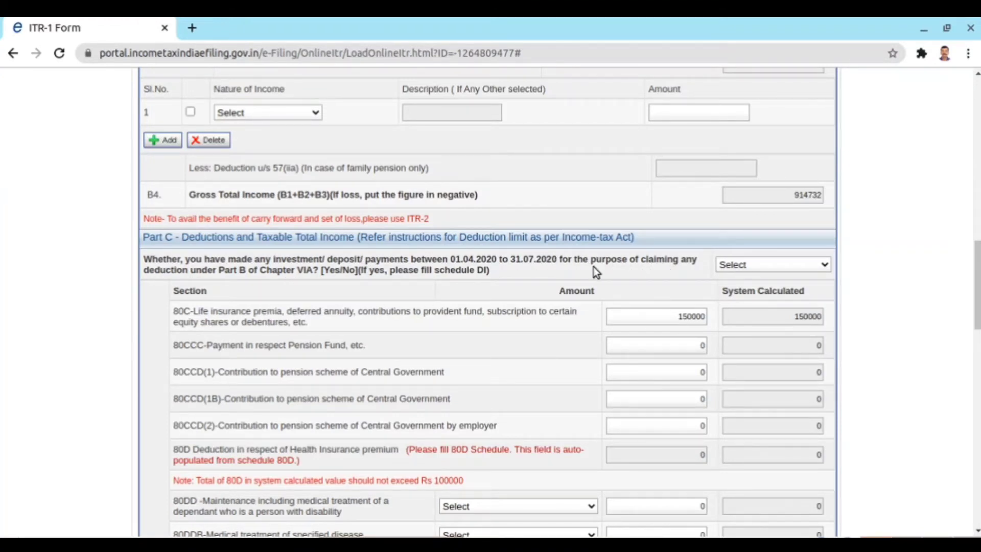
{"action": "left_click", "coordinate": [825, 266]}
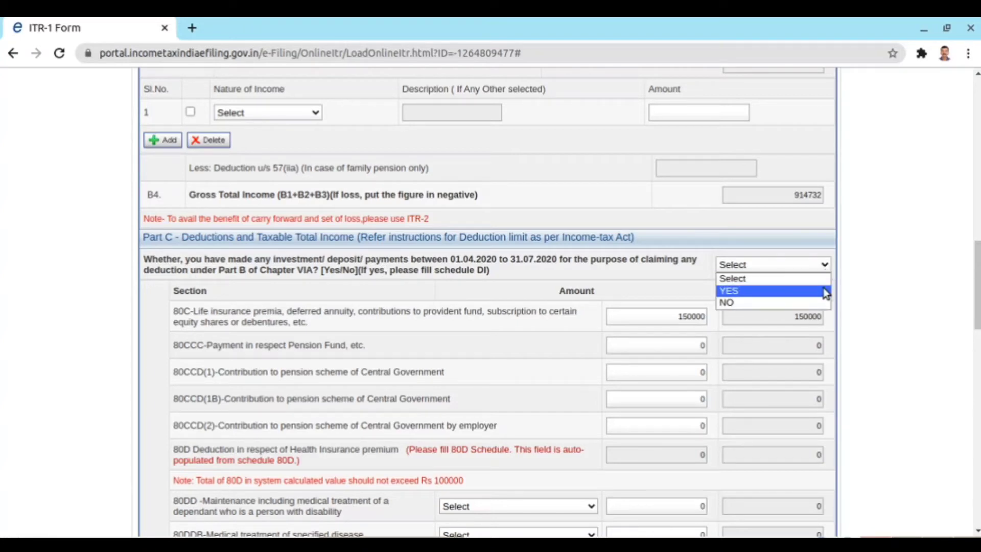
{"action": "left_click", "coordinate": [825, 304]}
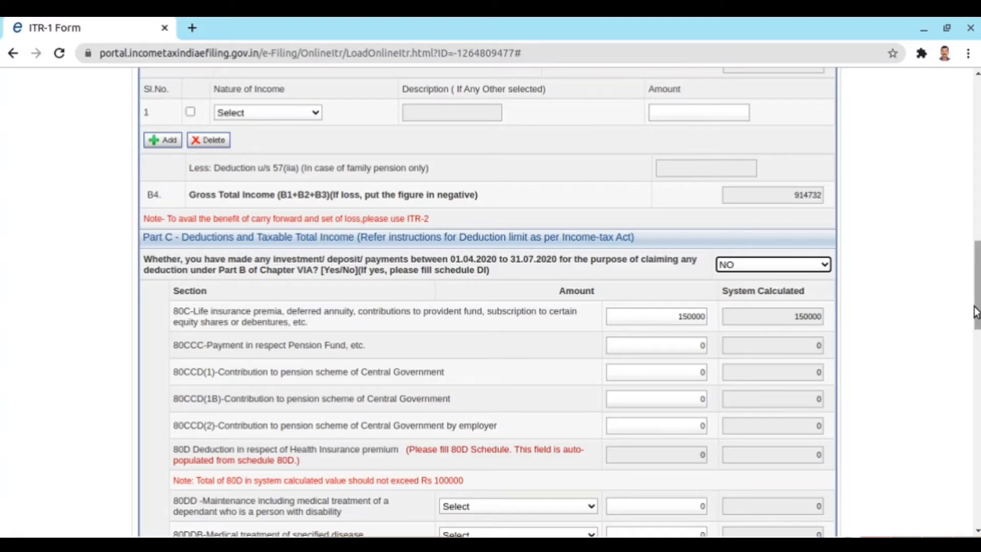
{"action": "scroll", "coordinate": [488, 301], "scroll_direction": "down", "scroll_amount": 4}
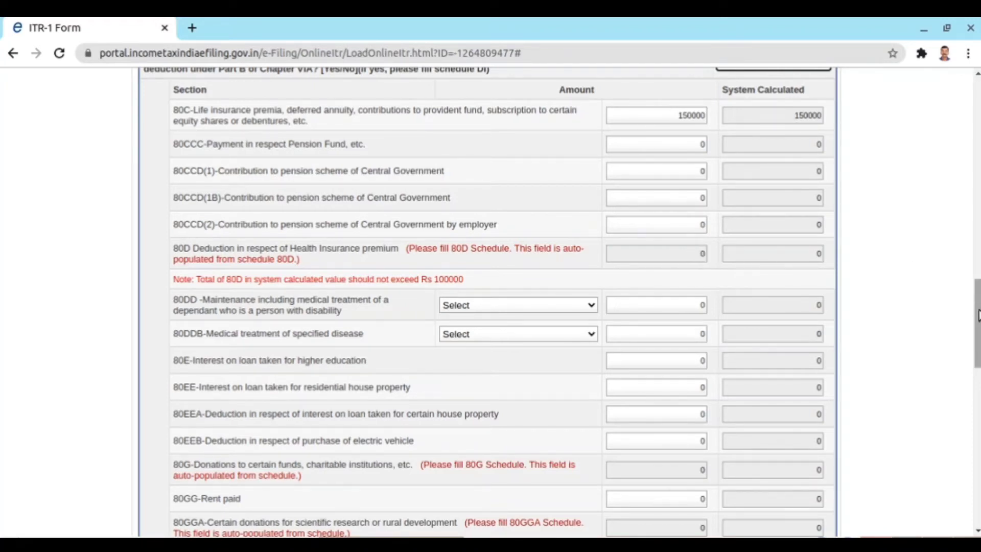
{"action": "left_click_drag", "start_coordinate": [976, 306], "coordinate": [964, 124]}
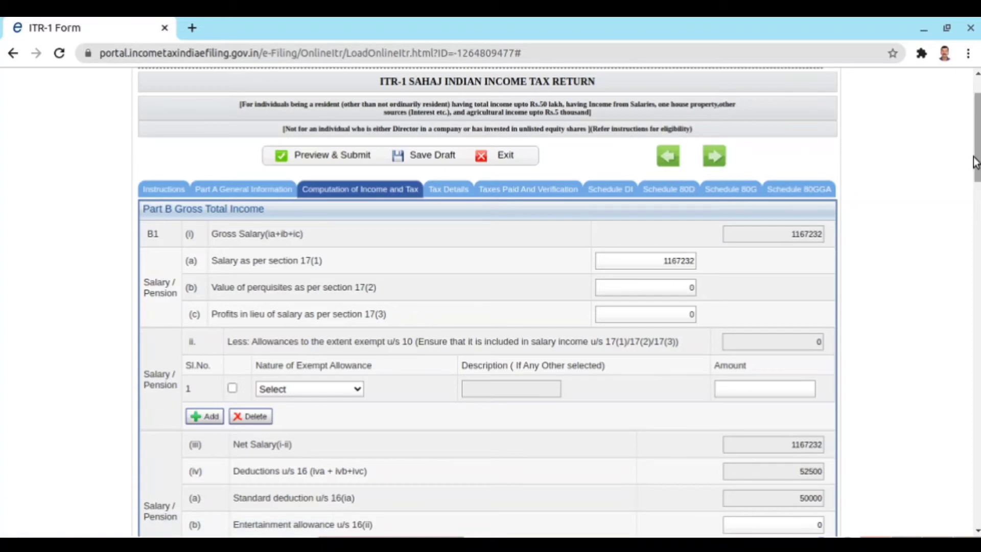
{"action": "left_click_drag", "start_coordinate": [976, 162], "coordinate": [978, 371]}
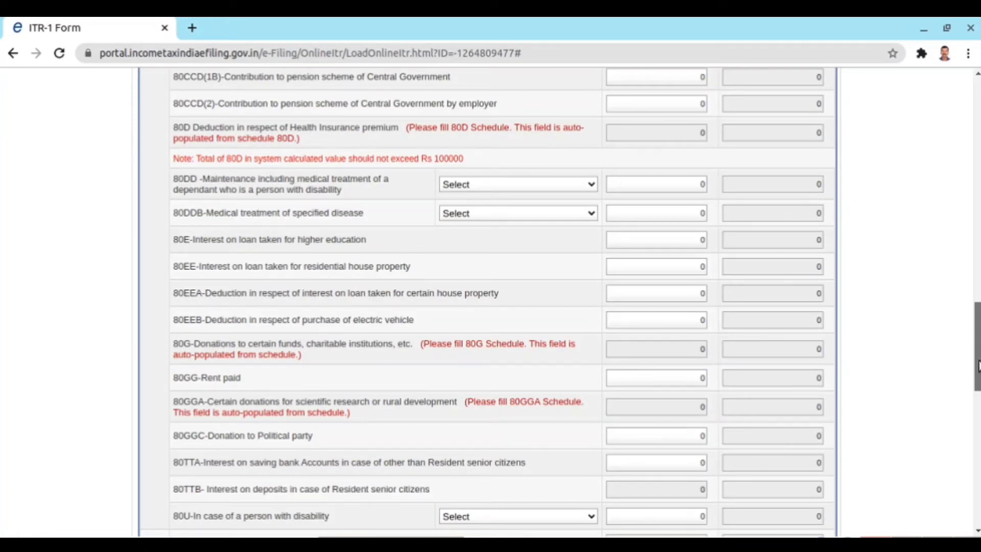
{"action": "left_click_drag", "start_coordinate": [977, 360], "coordinate": [905, 152]}
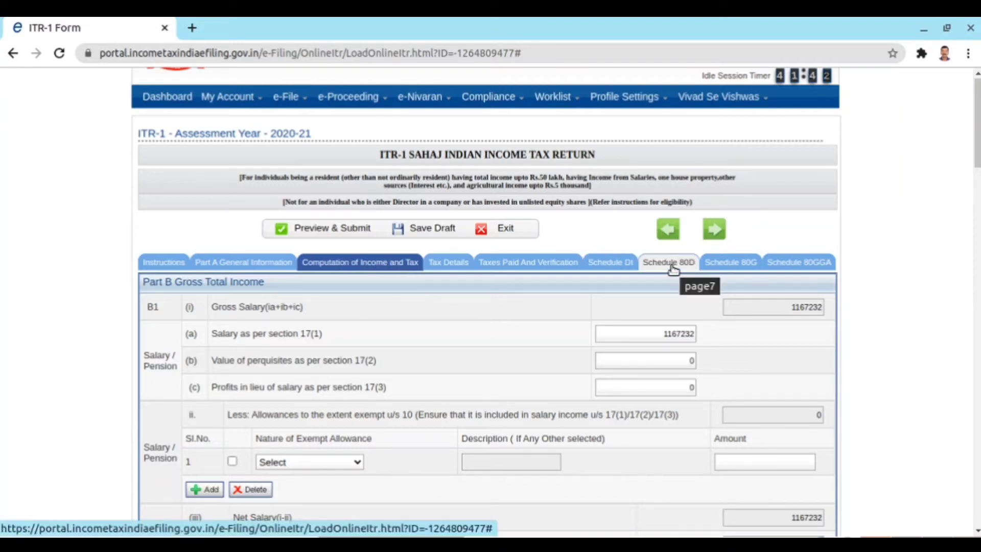
- In Schedule 80D, answer NO to self or family being senior citizens
{"action": "left_click", "coordinate": [673, 263]}
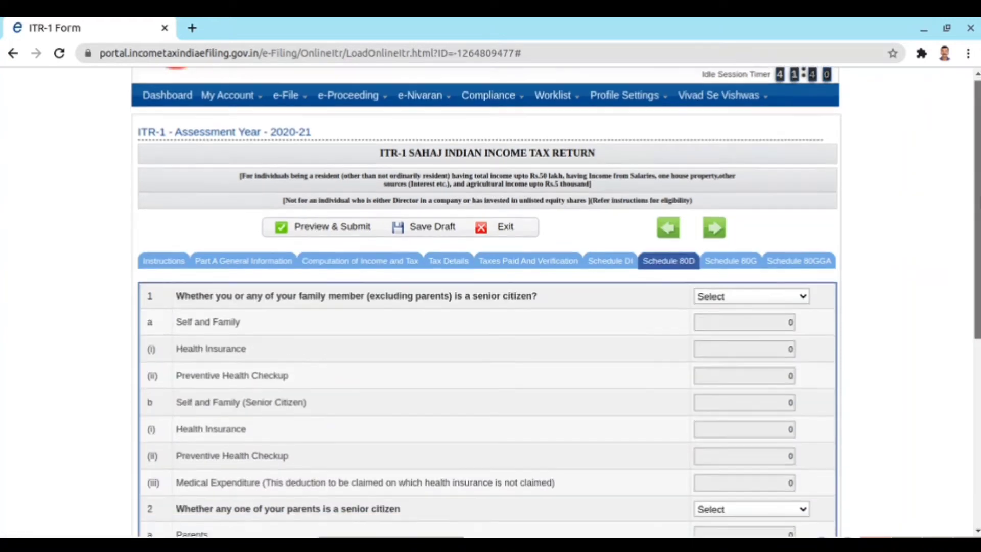
{"action": "scroll", "coordinate": [196, 197], "scroll_direction": "down", "scroll_amount": 3}
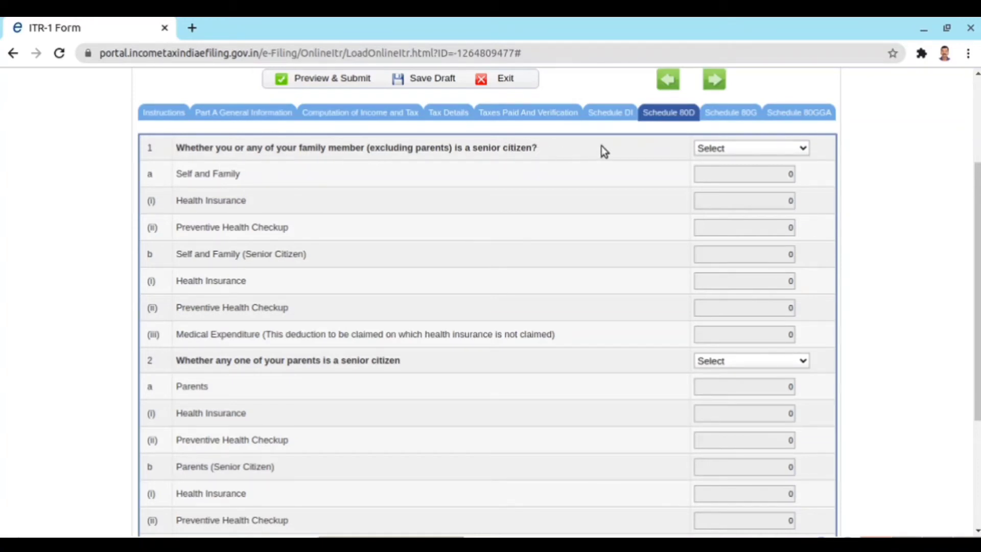
{"action": "left_click", "coordinate": [805, 153]}
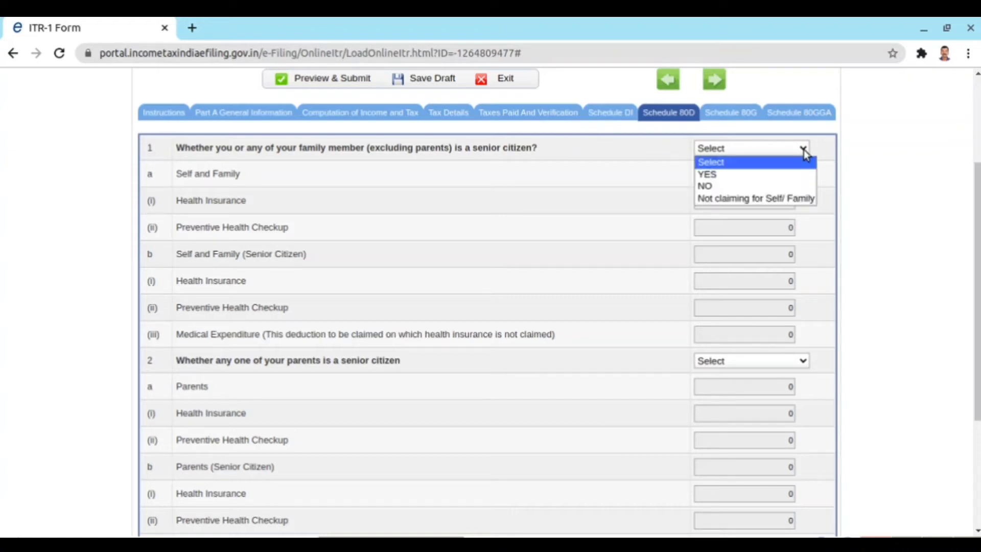
{"action": "left_click", "coordinate": [800, 186]}
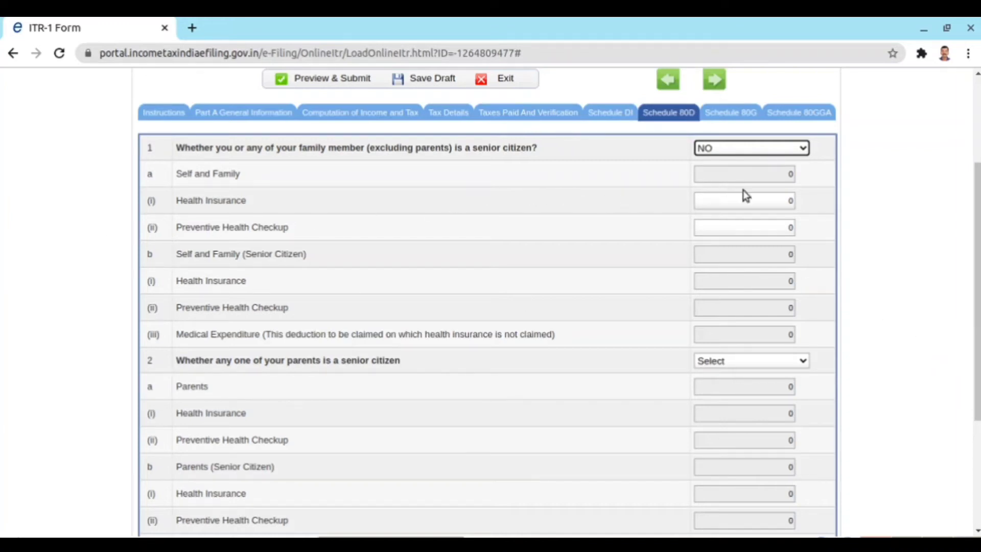
- Claim 11840 as the self-and-family health insurance premium
{"action": "left_click", "coordinate": [778, 199]}
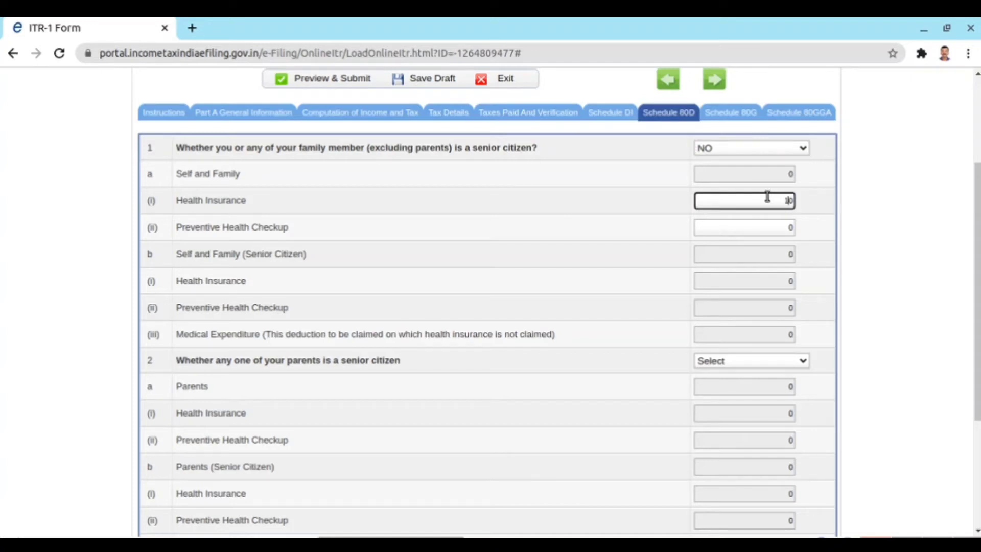
{"action": "type", "text": "80"}
{"action": "key", "text": "BackSpace"}
{"action": "type", "text": "4"}
{"action": "left_click", "coordinate": [761, 222]}
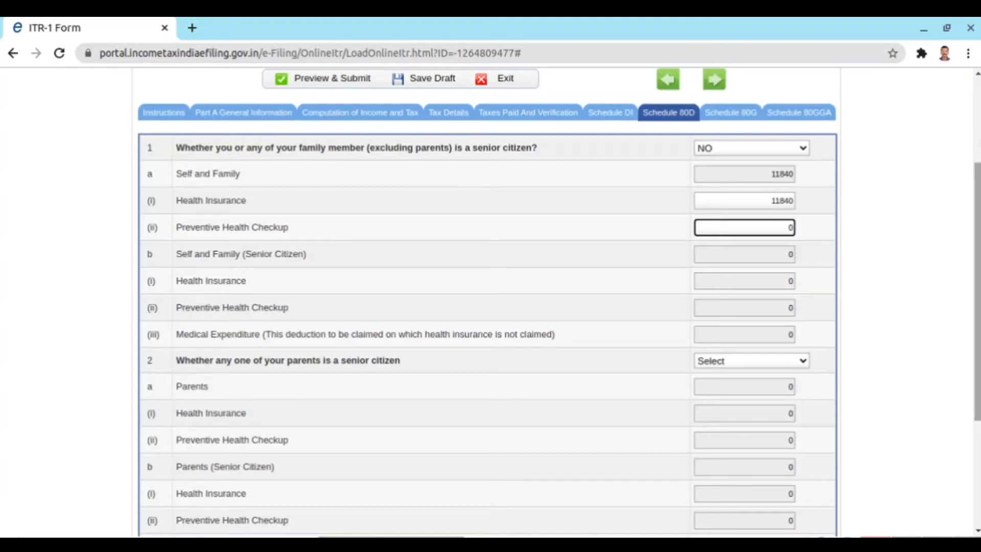
{"action": "scroll", "coordinate": [975, 204], "scroll_direction": "down", "scroll_amount": 1}
{"action": "scroll", "coordinate": [975, 204], "scroll_direction": "down", "scroll_amount": 1}
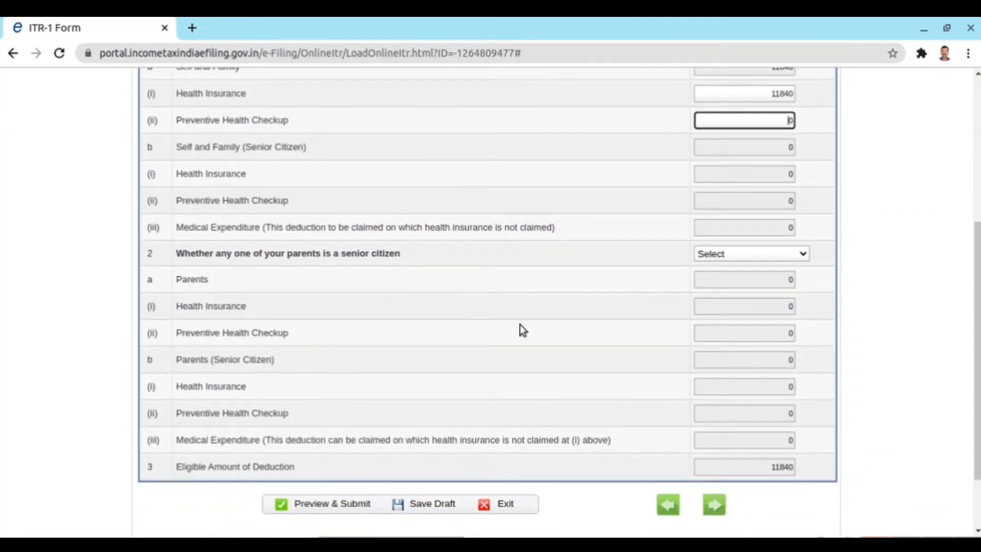
- Answer YES to Schedule 80D question 2, whether either parent is a senior citizen
{"action": "left_click", "coordinate": [803, 254]}
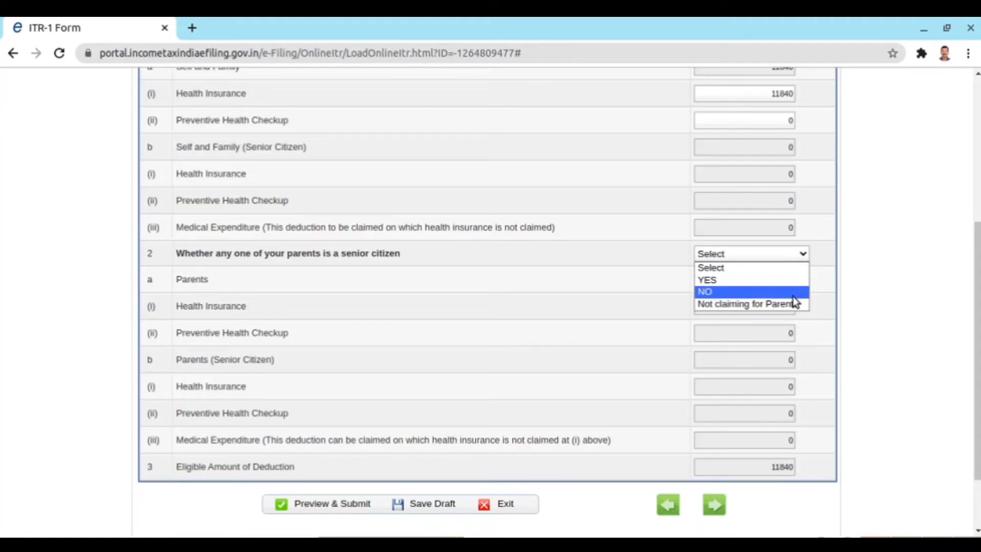
{"action": "left_click", "coordinate": [743, 283]}
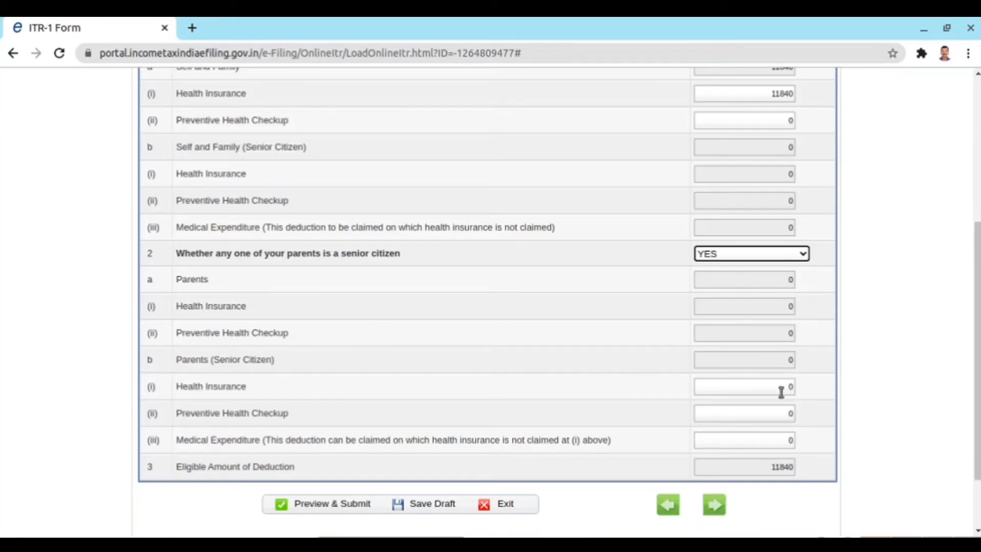
{"action": "left_click", "coordinate": [800, 256]}
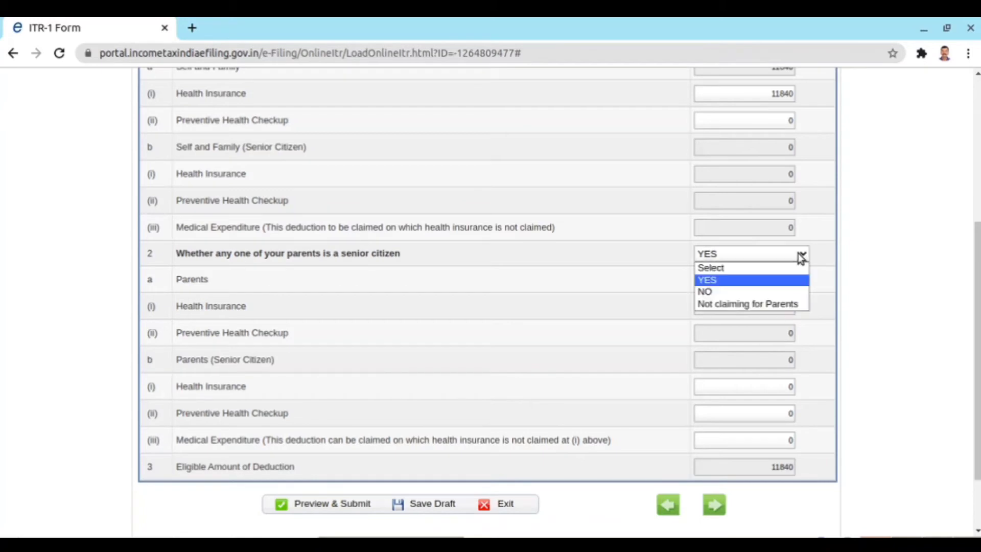
{"action": "left_click", "coordinate": [785, 291]}
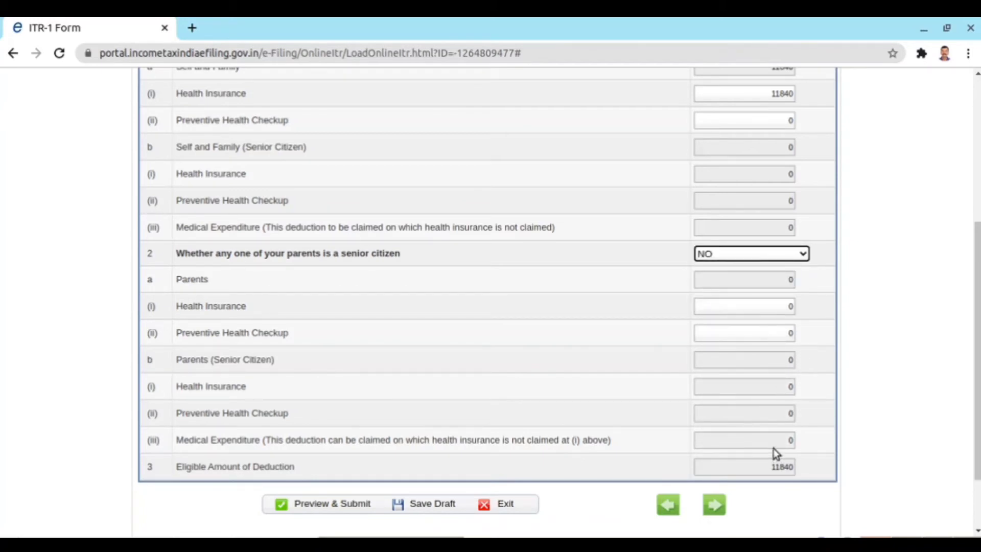
{"action": "left_click", "coordinate": [802, 255]}
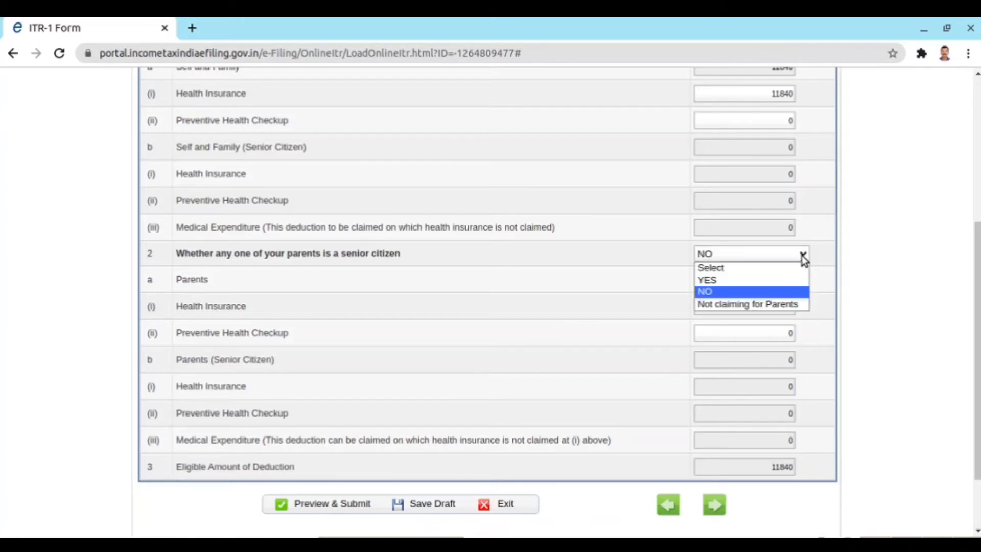
{"action": "left_click", "coordinate": [794, 280]}
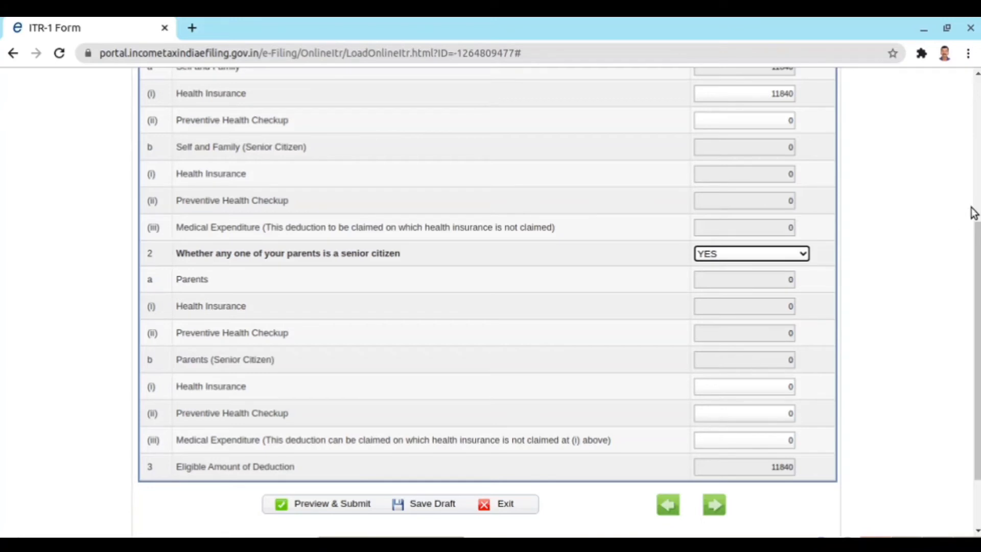
{"action": "scroll", "coordinate": [972, 212], "scroll_direction": "down", "scroll_amount": 2}
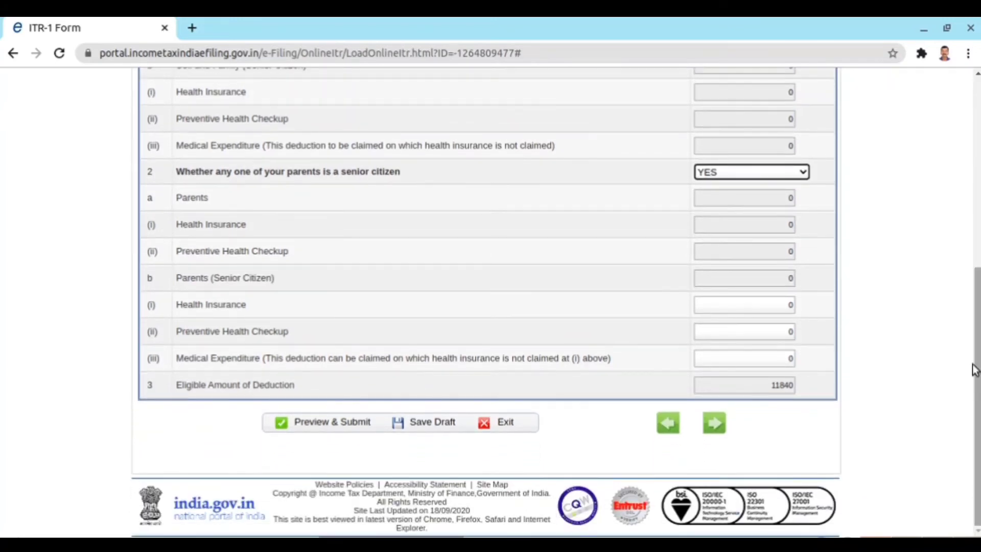
{"action": "left_click_drag", "start_coordinate": [976, 346], "coordinate": [963, 156]}
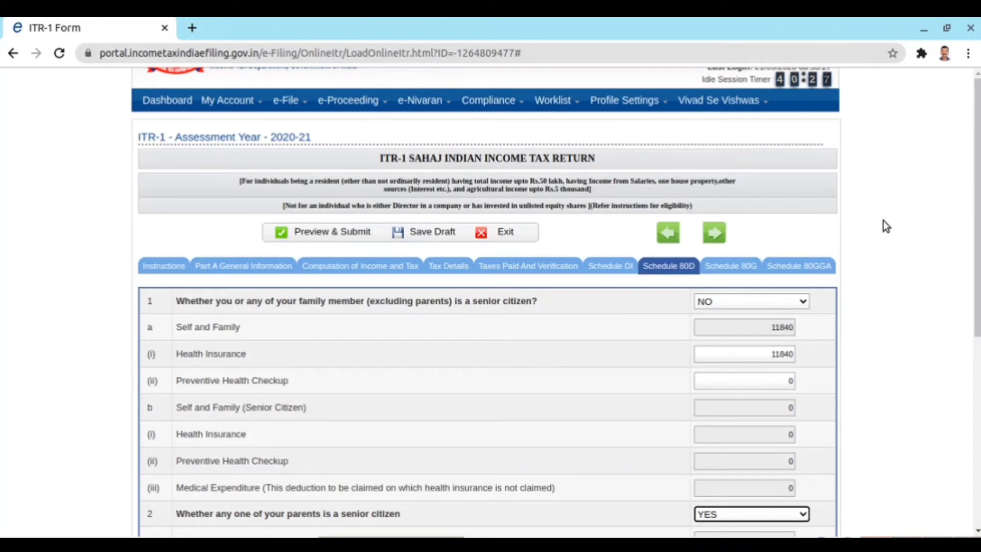
- In Schedule 80G table A, tick row 1 and enter donee CMDRF with address 'GOVT.OF KERALA'
{"action": "left_click", "coordinate": [748, 270]}
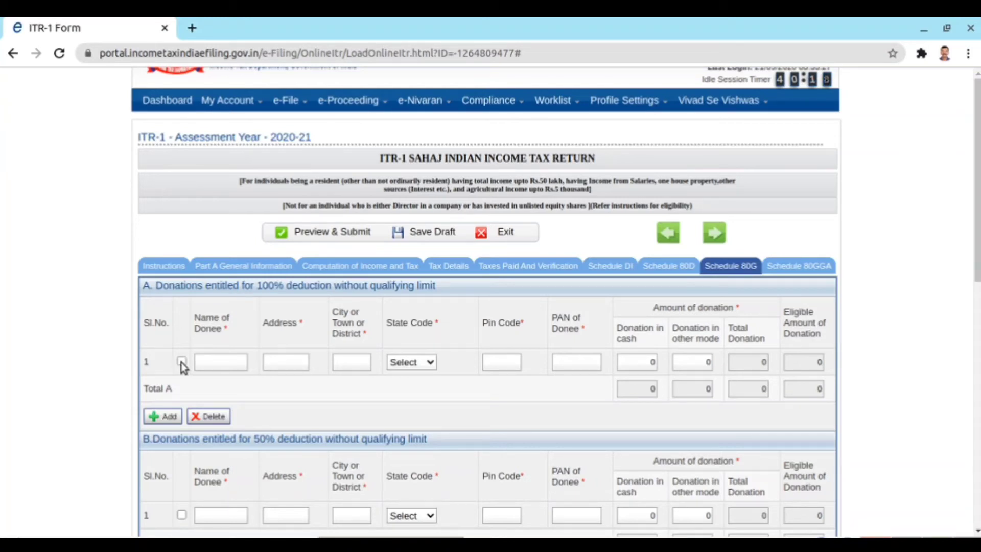
{"action": "left_click", "coordinate": [181, 362]}
{"action": "left_click", "coordinate": [207, 362]}
{"action": "type", "text": "ch"}
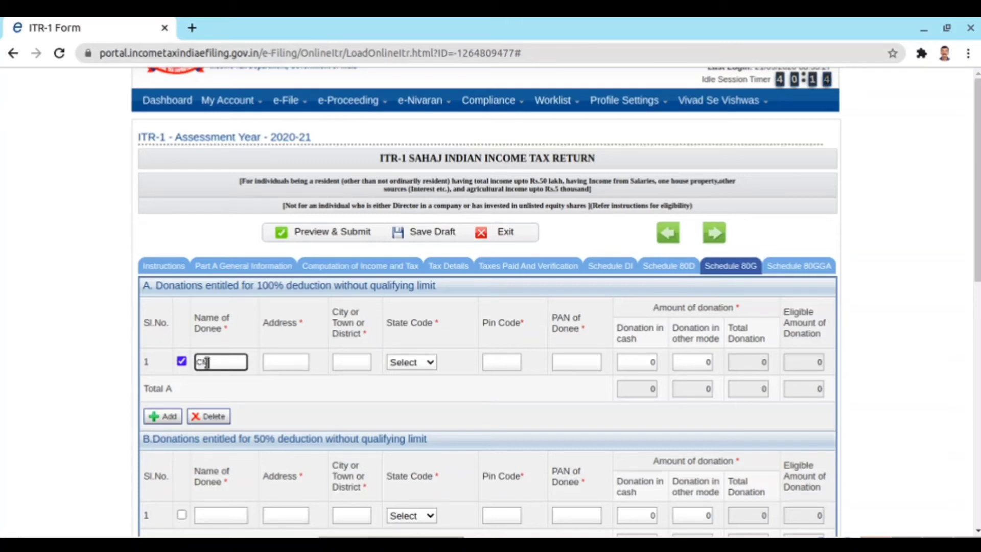
{"action": "type", "text": "DRF"}
{"action": "key", "text": "Tab"}
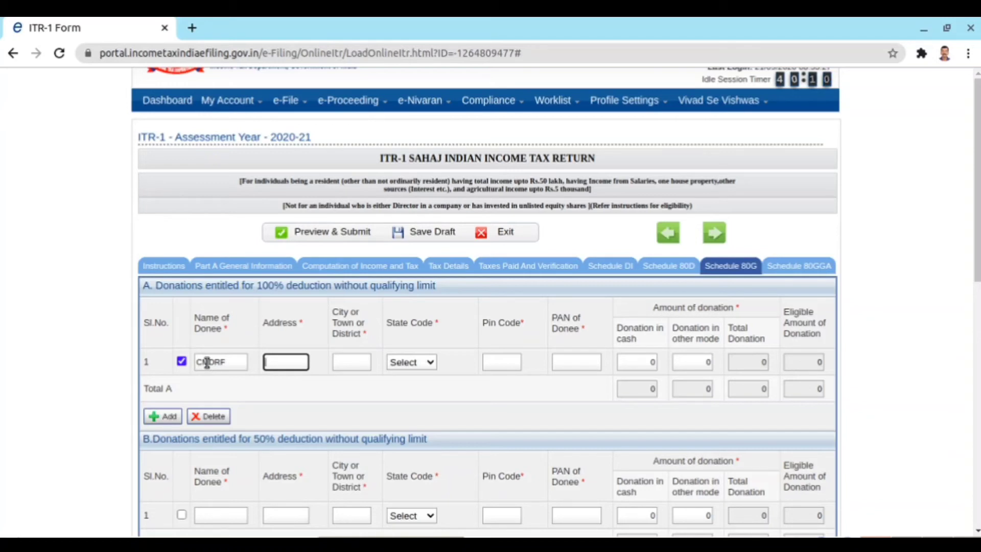
{"action": "type", "text": "GOVT"}
{"action": "type", "text": ".OF KER"}
{"action": "type", "text": "ALA"}
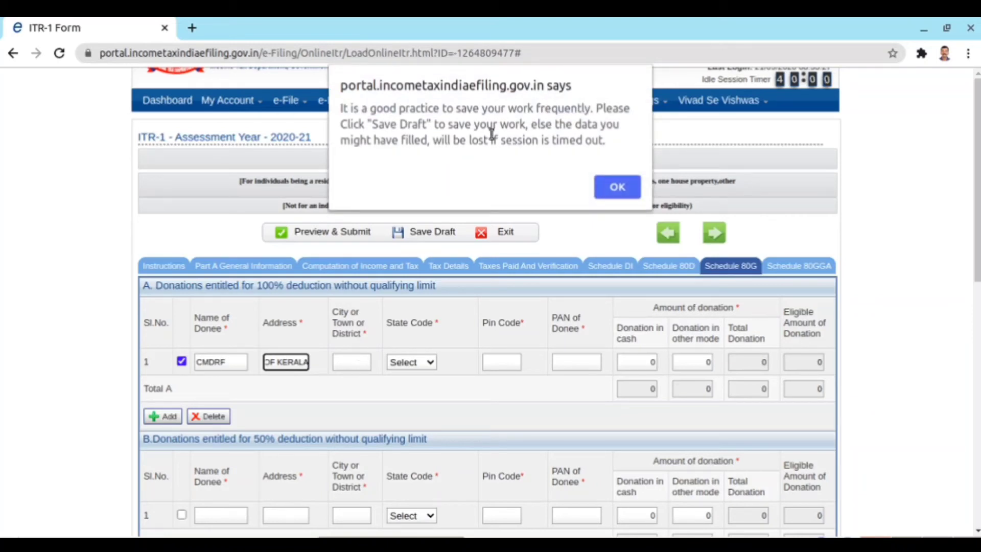
{"action": "left_click", "coordinate": [618, 188]}
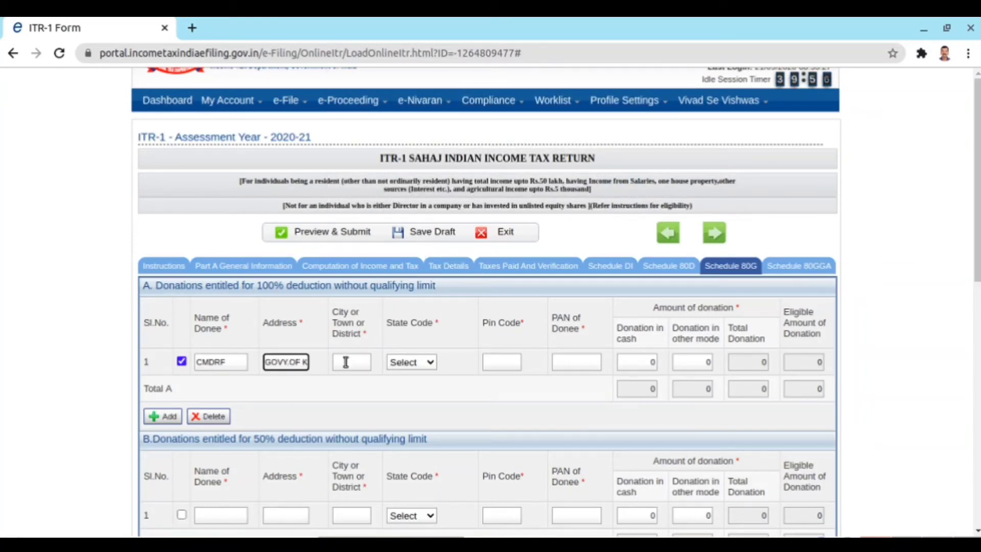
- Fill in city THIRUVANANTHAPURAM, state KERALA, pin 695001, the donee's PAN and a 33290 non-cash donation
{"action": "left_click", "coordinate": [346, 362]}
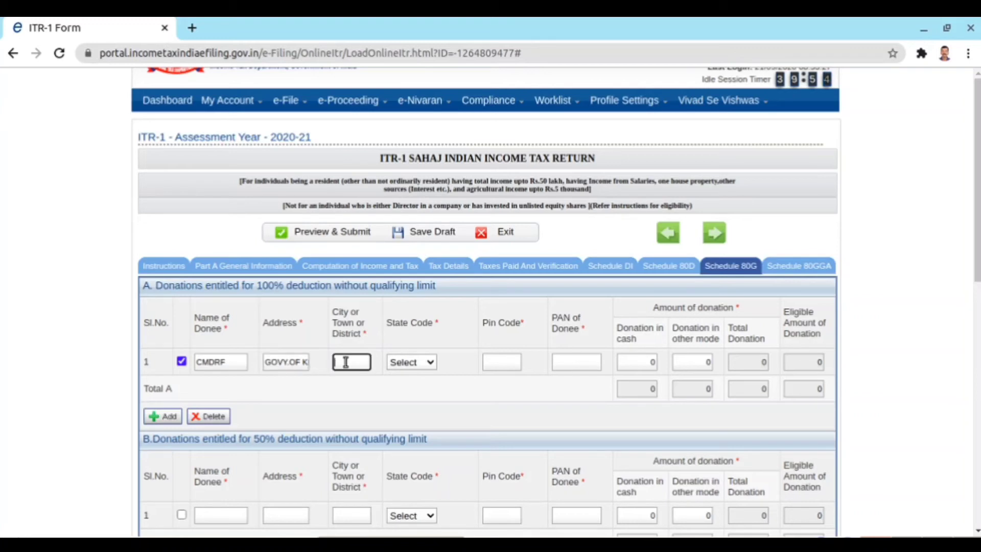
{"action": "type", "text": "TH"}
{"action": "type", "text": "IRUVA"}
{"action": "type", "text": "N"}
{"action": "type", "text": "ANTHA"}
{"action": "type", "text": "PU"}
{"action": "type", "text": "RA"}
{"action": "type", "text": "M"}
{"action": "left_click", "coordinate": [430, 363]}
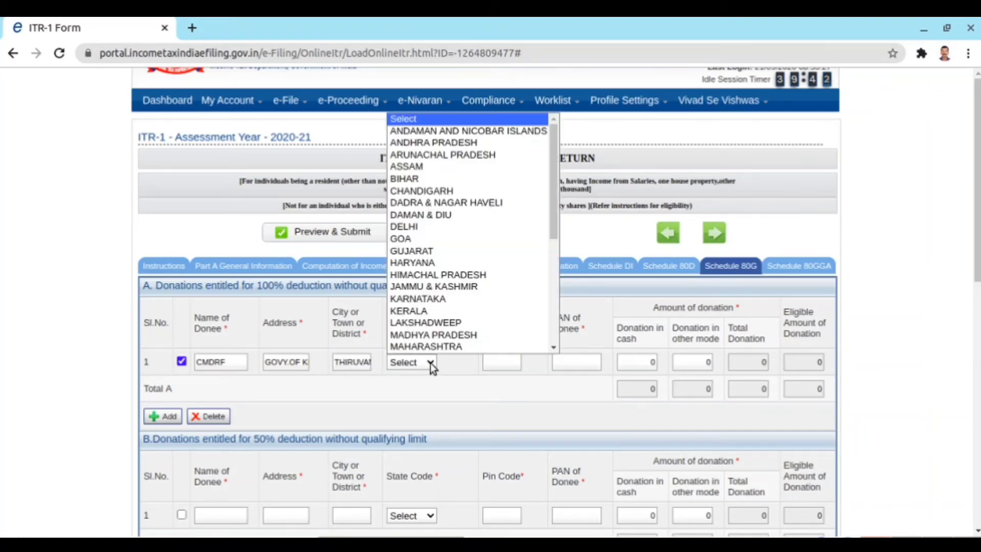
{"action": "left_click", "coordinate": [422, 313]}
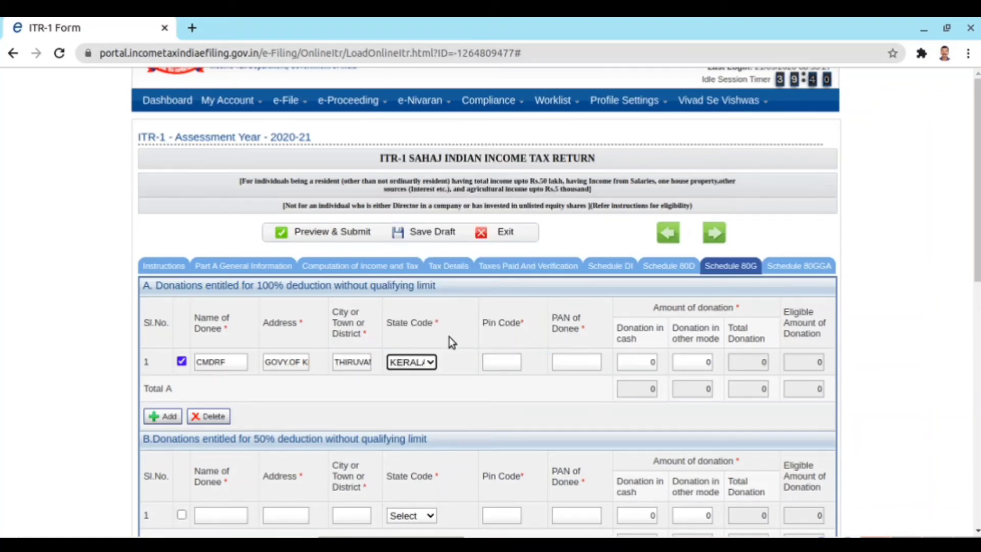
{"action": "left_click", "coordinate": [489, 361]}
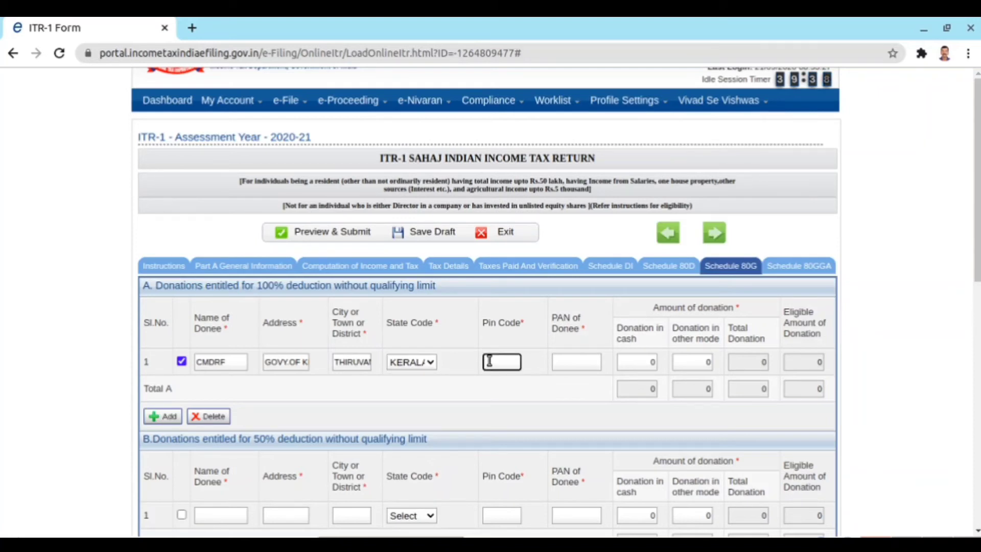
{"action": "type", "text": "695001"}
{"action": "left_click", "coordinate": [563, 362]}
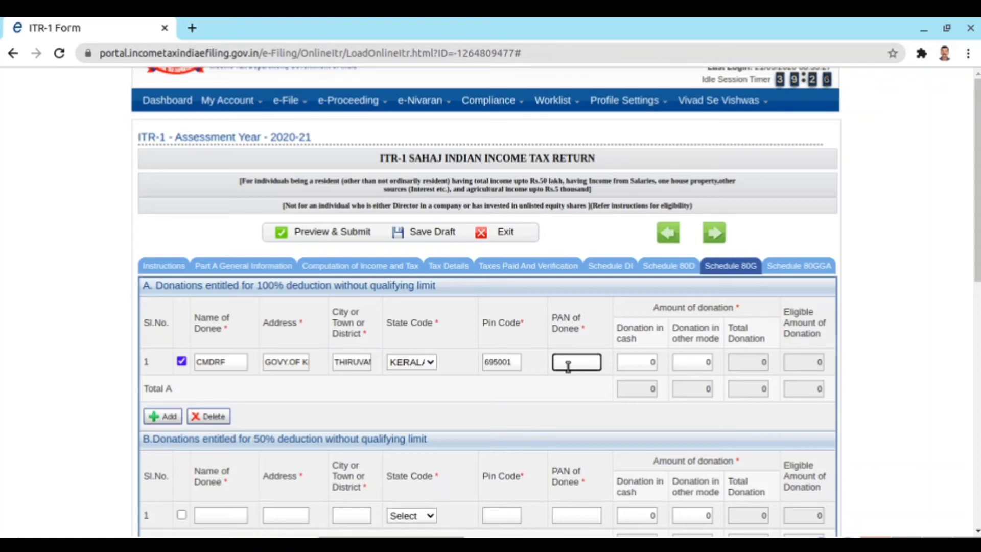
{"action": "type", "text": "GGGGG0000G"}
{"action": "left_click", "coordinate": [705, 362]}
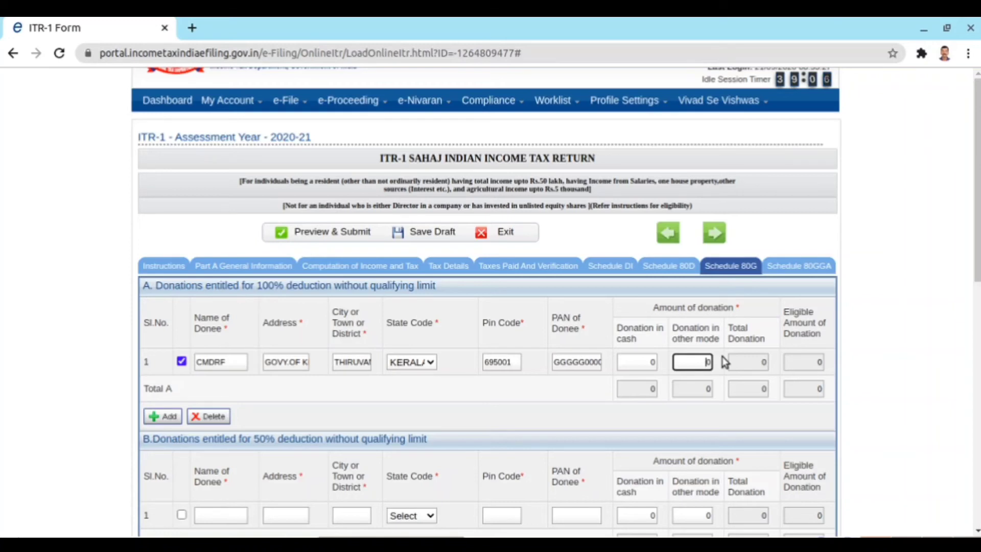
{"action": "type", "text": "33290"}
{"action": "key", "text": "BackSpace"}
{"action": "left_click", "coordinate": [711, 421]}
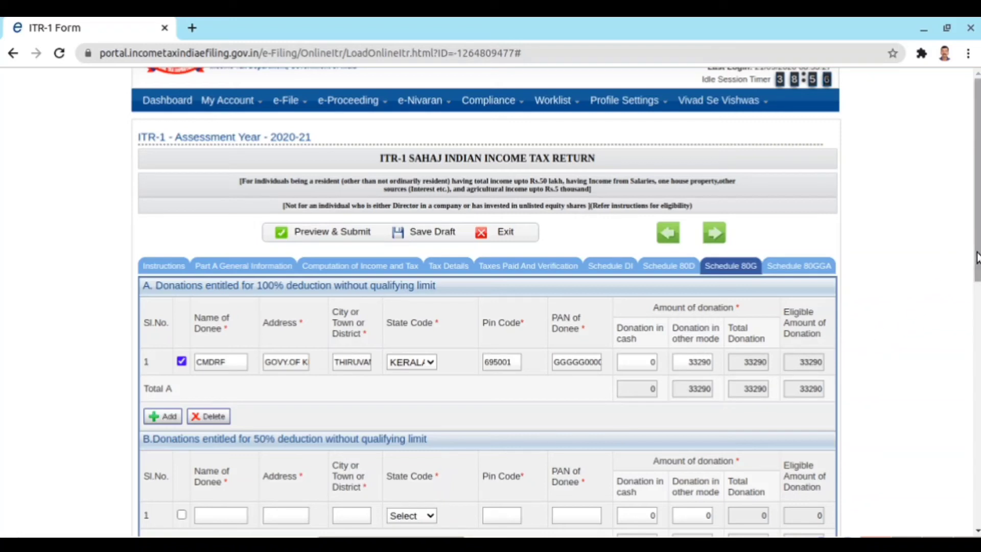
{"action": "scroll", "coordinate": [963, 254], "scroll_direction": "down", "scroll_amount": 1}
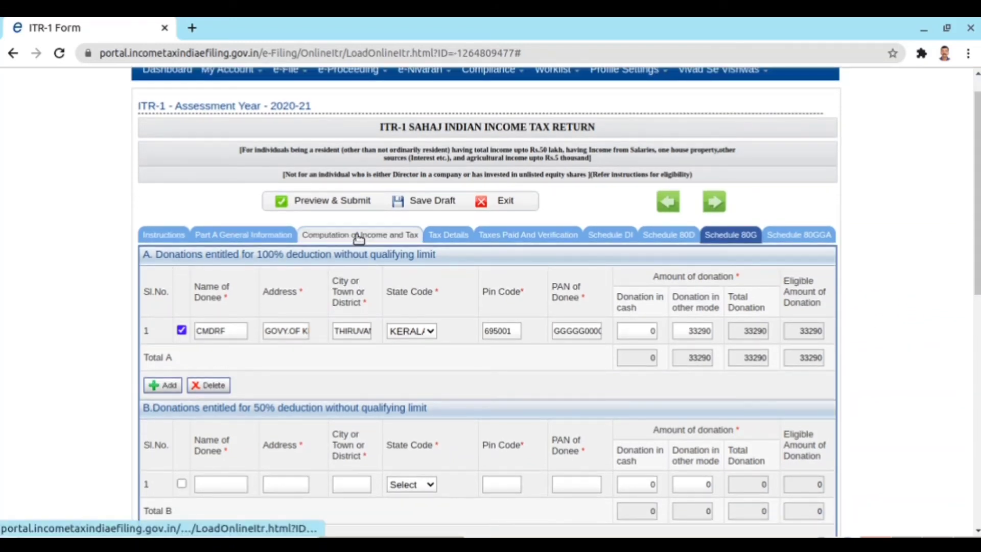
- Review Parts B–D of the income and tax computation, then show Tax Details with 58550 salary TDS
{"action": "left_click", "coordinate": [355, 235]}
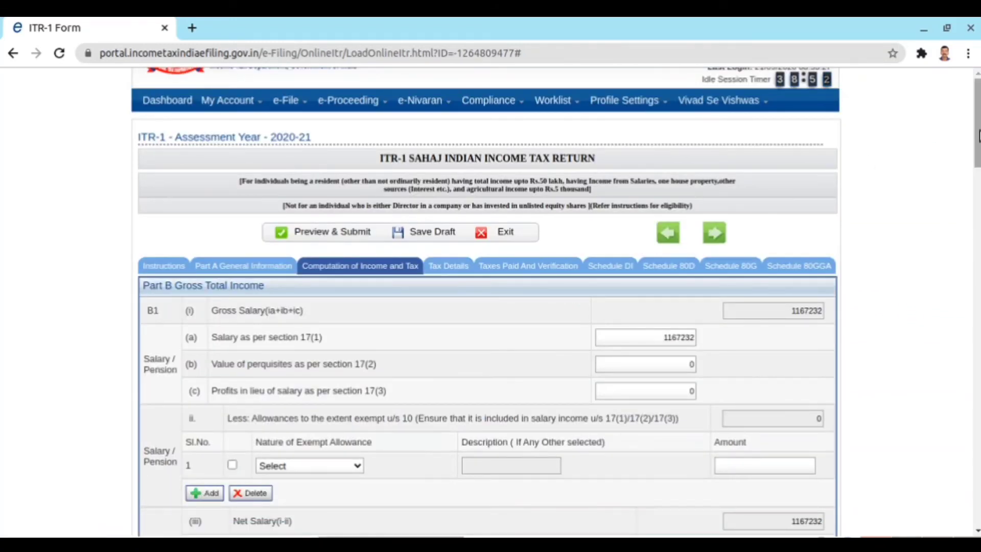
{"action": "scroll", "coordinate": [488, 302], "scroll_direction": "down", "scroll_amount": 15}
{"action": "scroll", "coordinate": [920, 362], "scroll_direction": "down", "scroll_amount": 3}
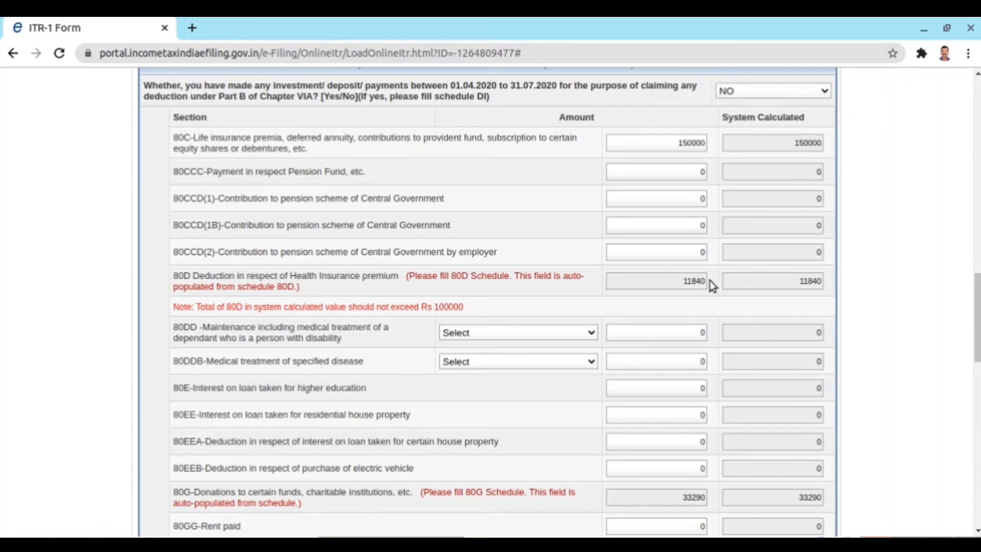
{"action": "left_click_drag", "start_coordinate": [978, 321], "coordinate": [966, 363]}
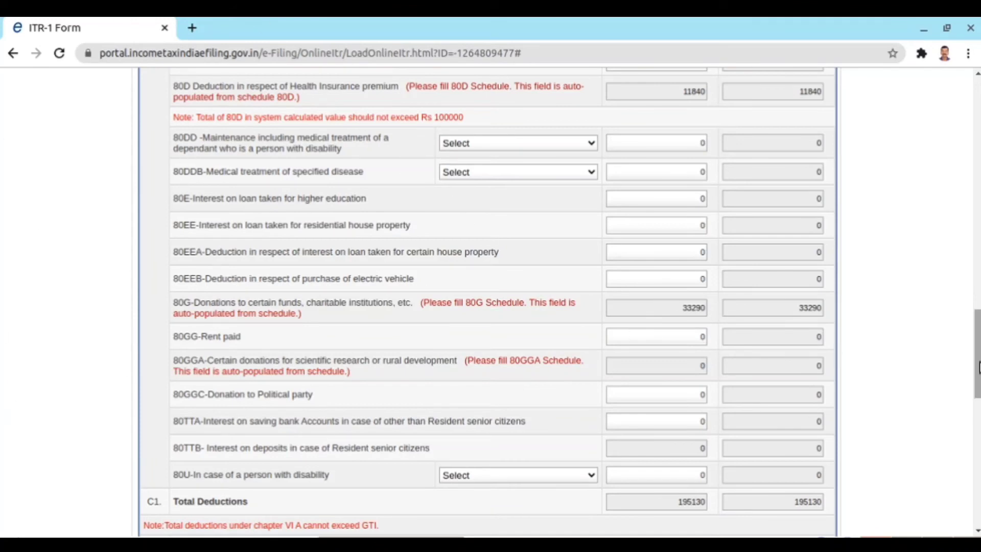
{"action": "left_click_drag", "start_coordinate": [977, 368], "coordinate": [977, 477]}
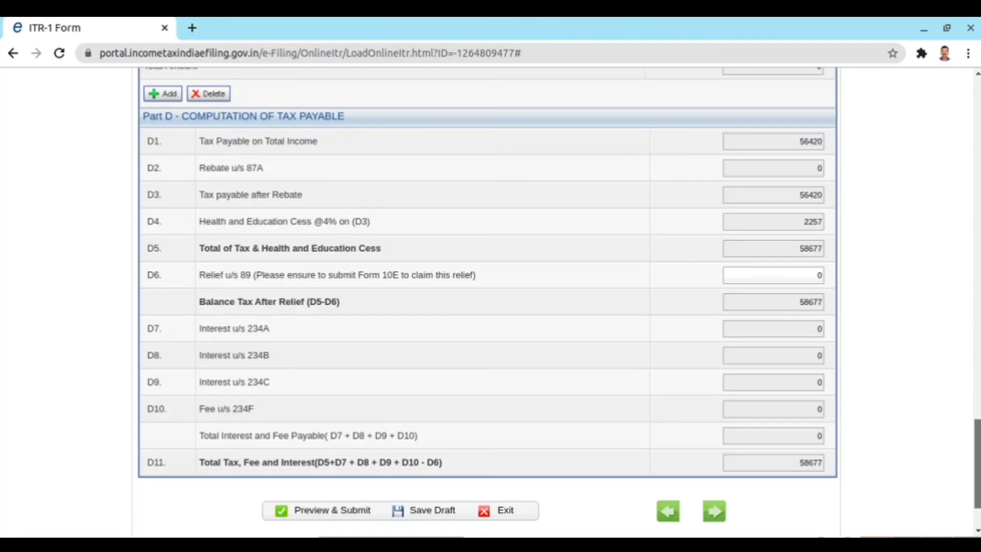
{"action": "left_click_drag", "start_coordinate": [977, 478], "coordinate": [898, 180]}
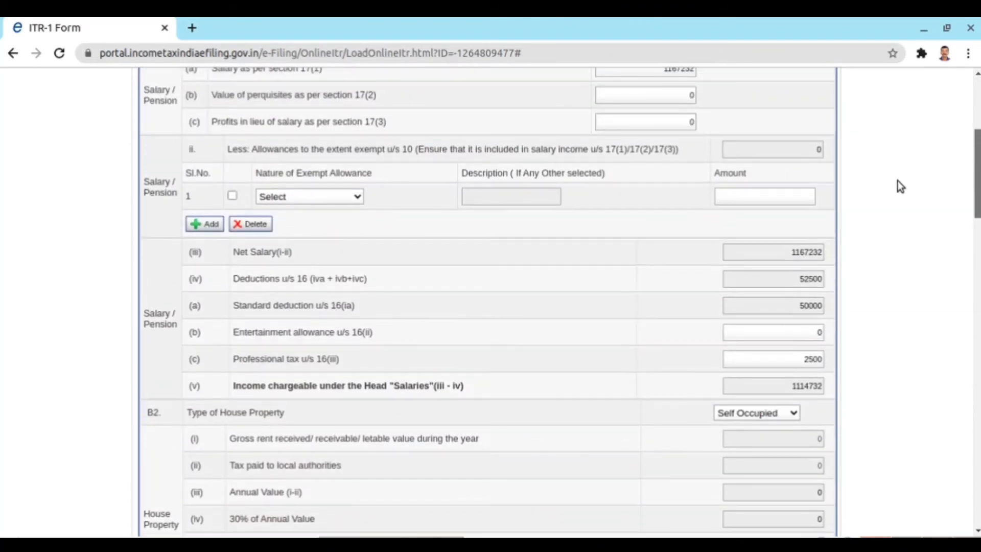
{"action": "left_click_drag", "start_coordinate": [978, 181], "coordinate": [965, 134]}
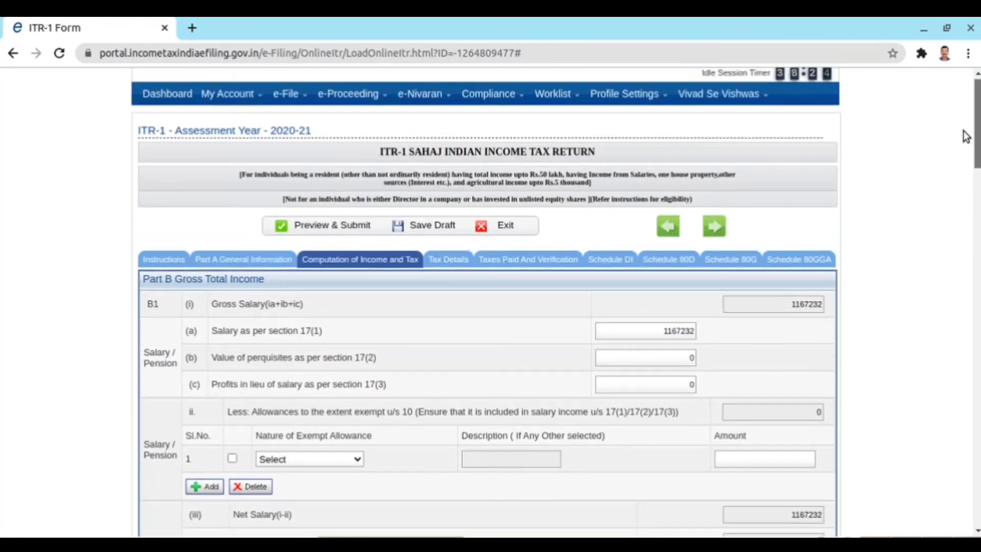
{"action": "left_click", "coordinate": [458, 259]}
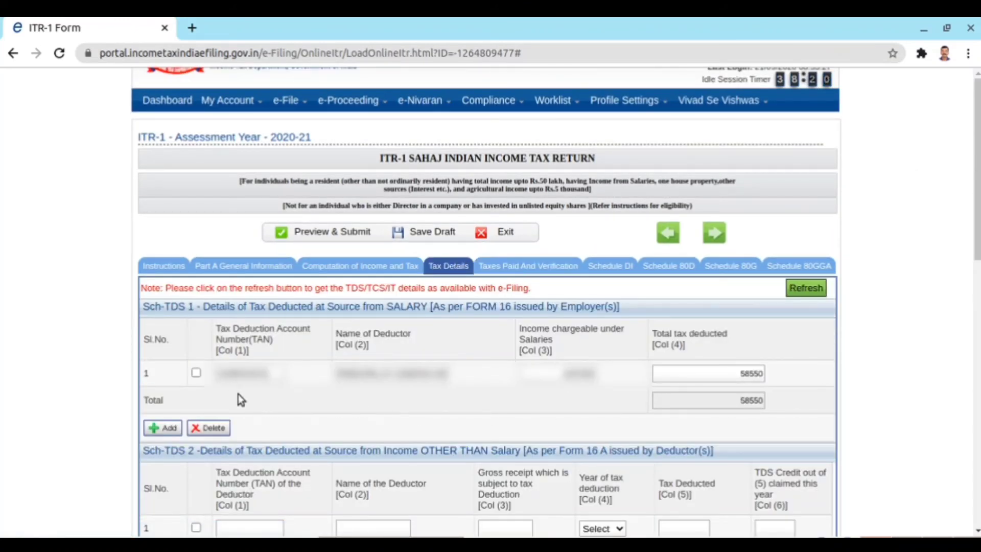
- Tick the 58550 salary TDS row in Sch-TDS 1 and scroll to Taxes Paid's Verification section
{"action": "left_click", "coordinate": [194, 375]}
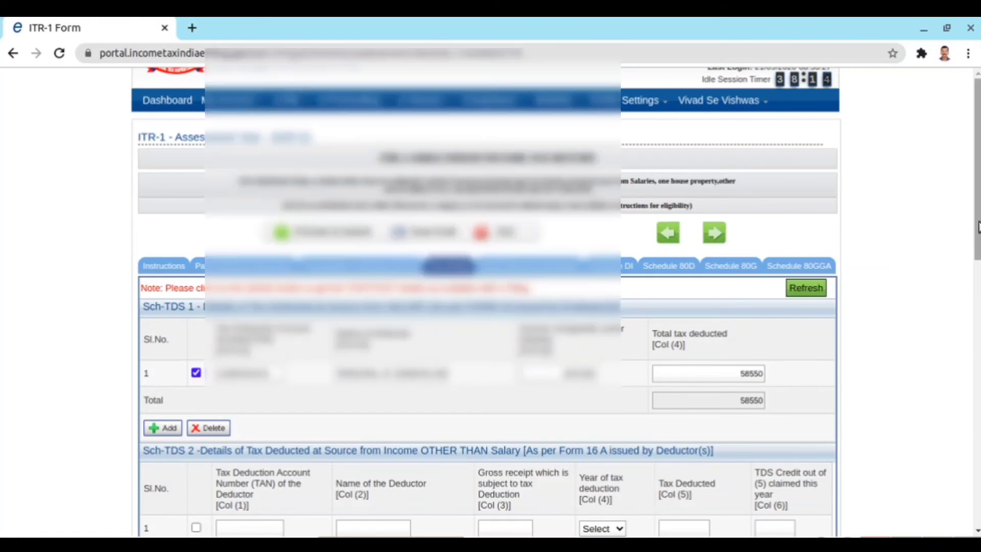
{"action": "left_click_drag", "start_coordinate": [978, 225], "coordinate": [902, 261]}
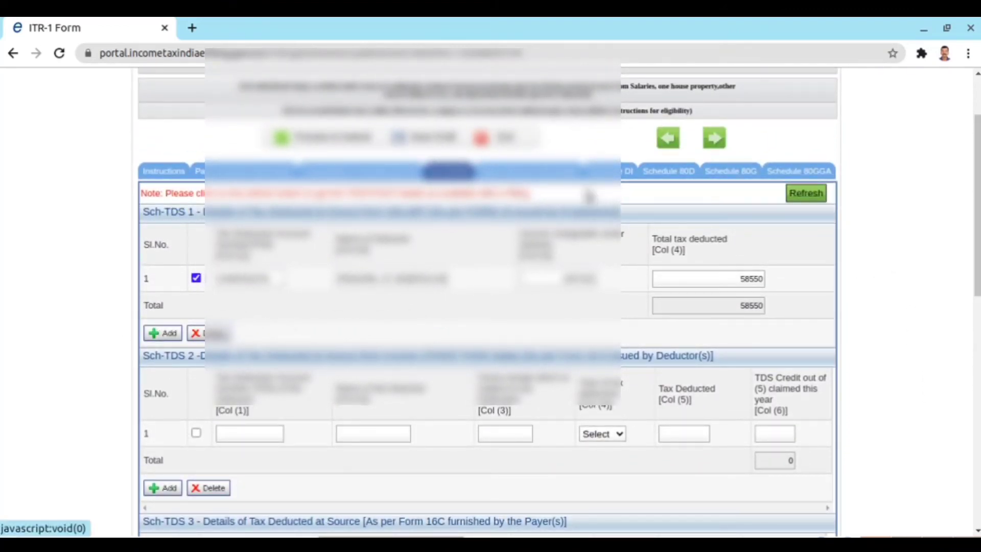
{"action": "left_click", "coordinate": [517, 173]}
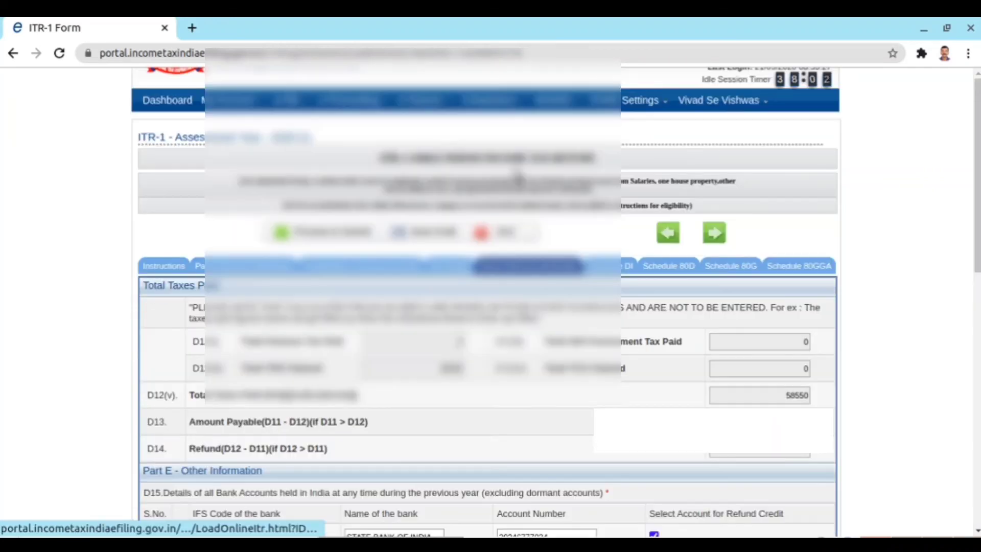
{"action": "left_click_drag", "start_coordinate": [979, 151], "coordinate": [951, 224]}
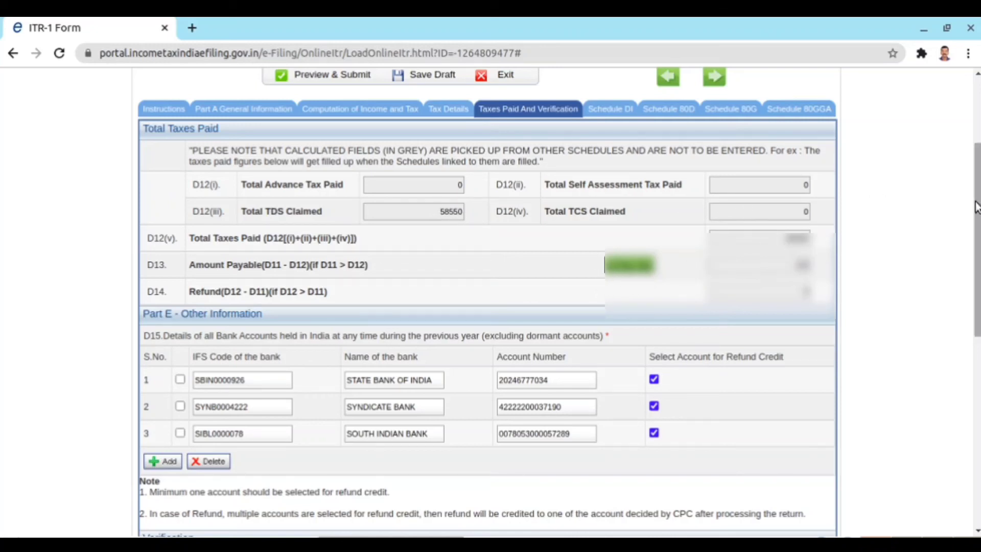
{"action": "scroll", "coordinate": [486, 302], "scroll_direction": "down", "scroll_amount": 2}
{"action": "scroll", "coordinate": [488, 302], "scroll_direction": "down", "scroll_amount": 5}
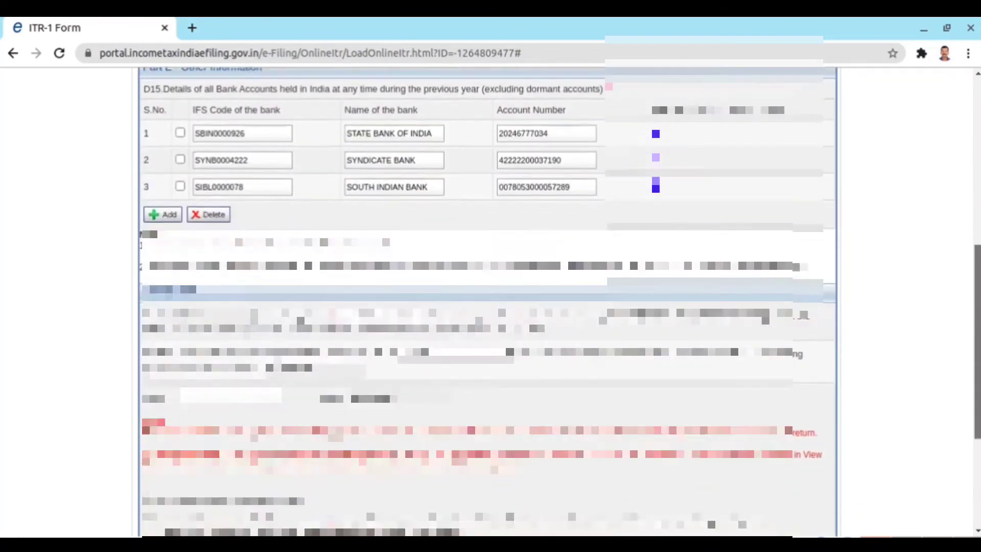
{"action": "scroll", "coordinate": [488, 301], "scroll_direction": "down", "scroll_amount": 1}
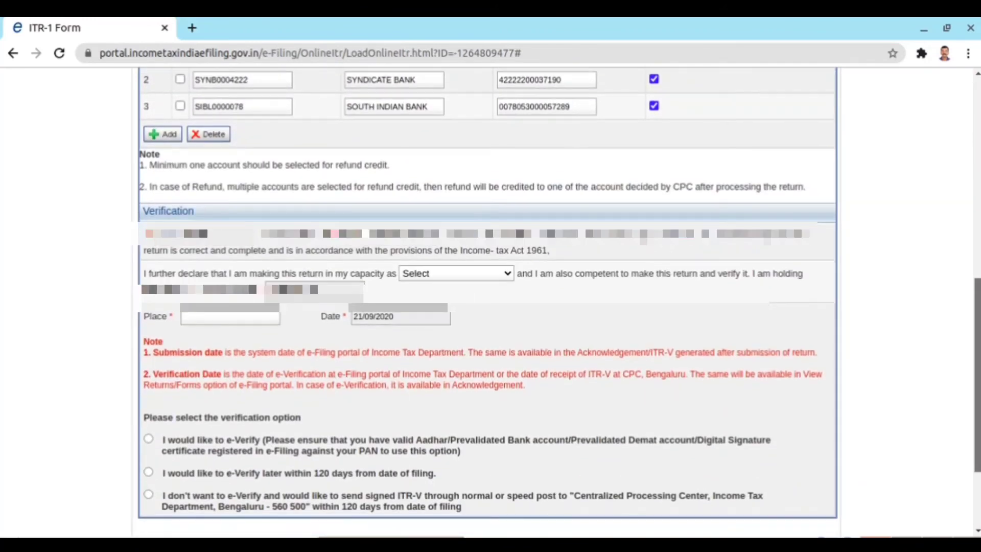
{"action": "scroll", "coordinate": [488, 302], "scroll_direction": "down", "scroll_amount": 1}
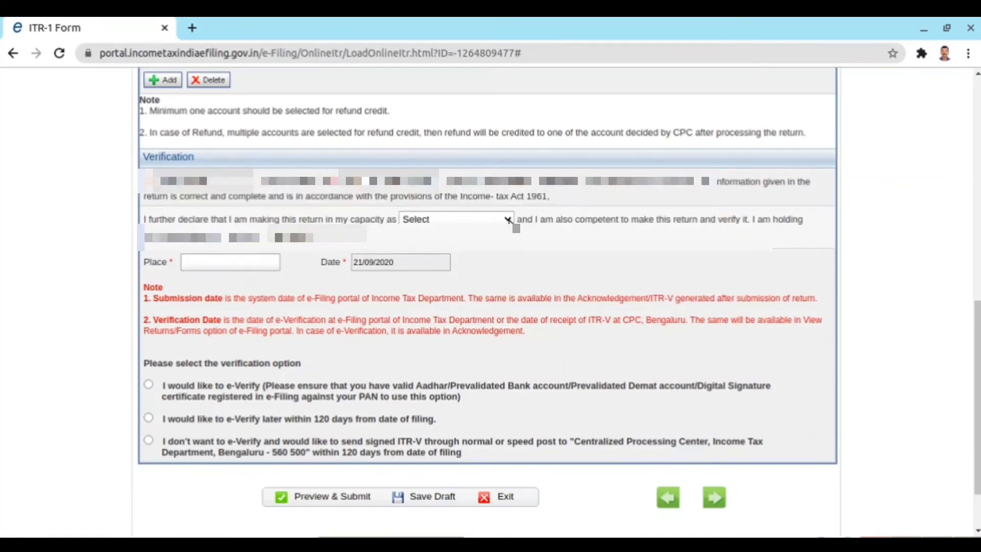
- Set the verification capacity to Self, enter the place, choose e-Verify later within 120 days, and preview
{"action": "left_click", "coordinate": [509, 220]}
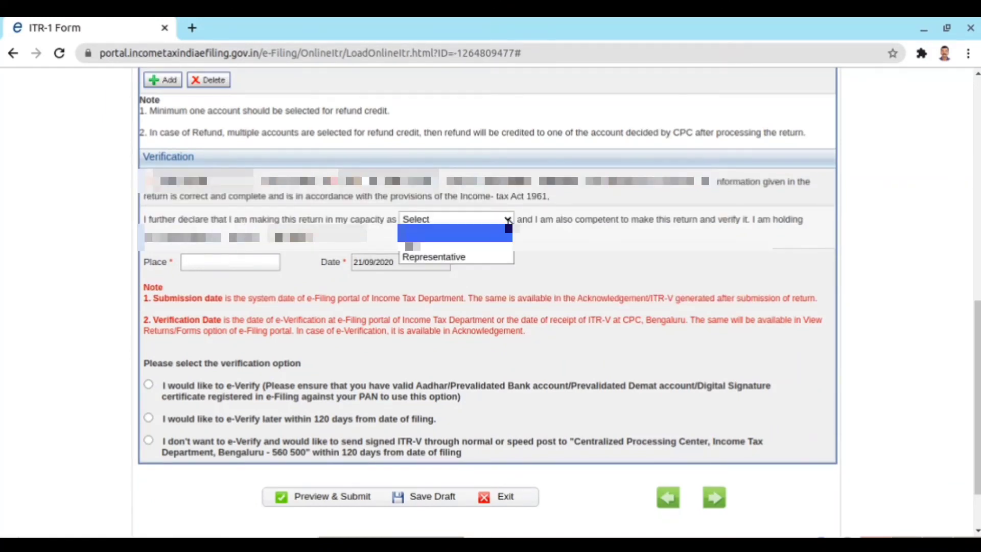
{"action": "left_click", "coordinate": [459, 248]}
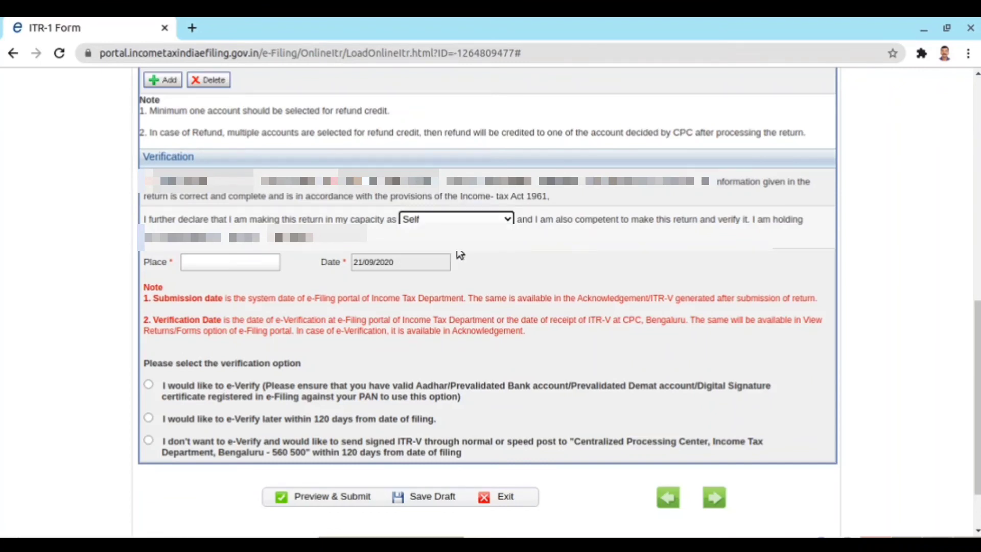
{"action": "left_click", "coordinate": [202, 264]}
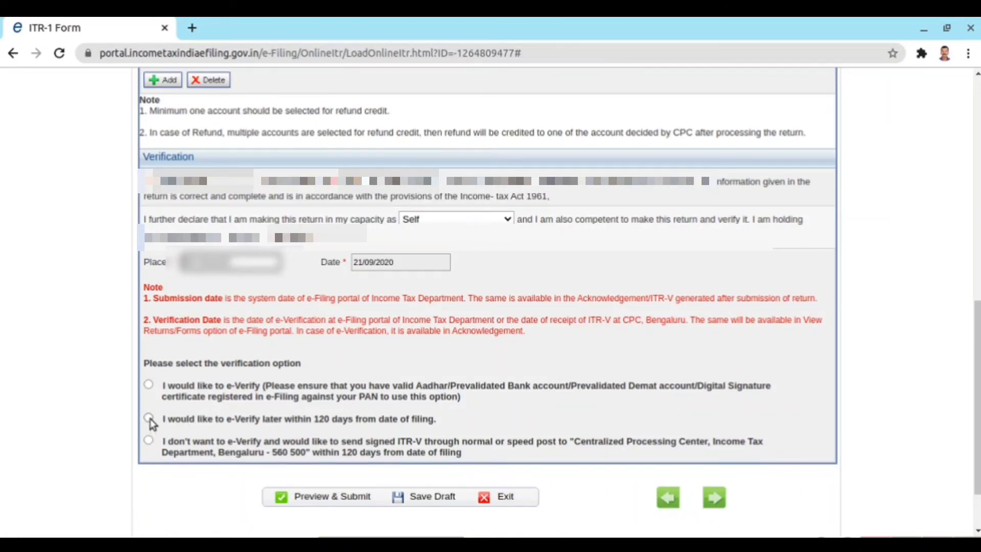
{"action": "left_click", "coordinate": [149, 418]}
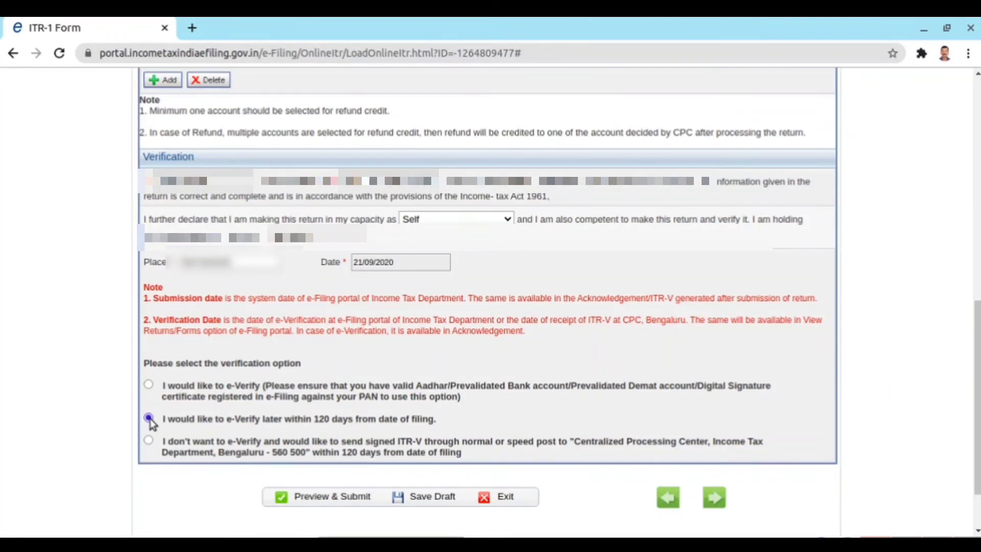
{"action": "left_click", "coordinate": [328, 497]}
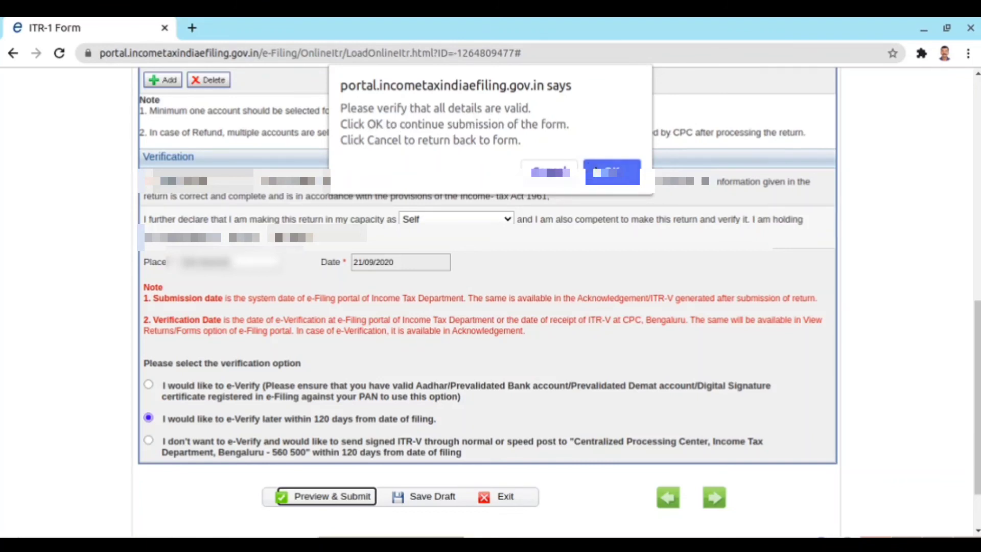
- Confirm the details are valid to load the ITR-1 AY 2020-21 preview page
{"action": "left_click", "coordinate": [613, 174]}
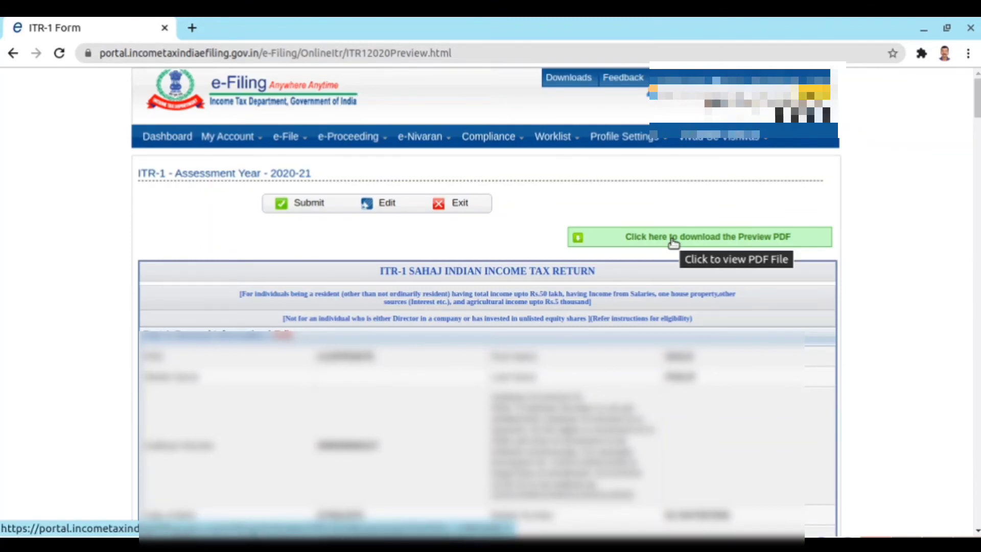
{"action": "left_click", "coordinate": [733, 240]}
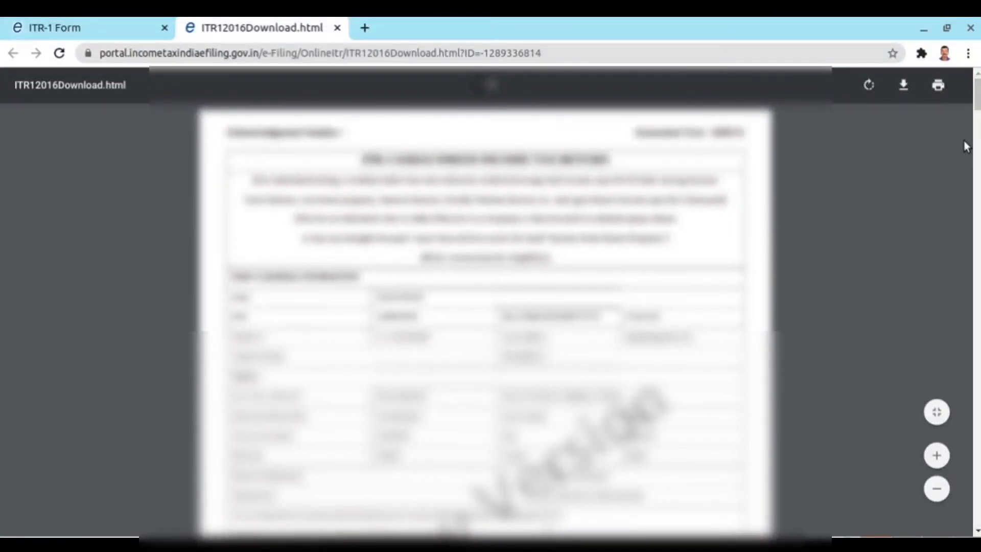
{"action": "left_click_drag", "start_coordinate": [977, 95], "coordinate": [959, 83]}
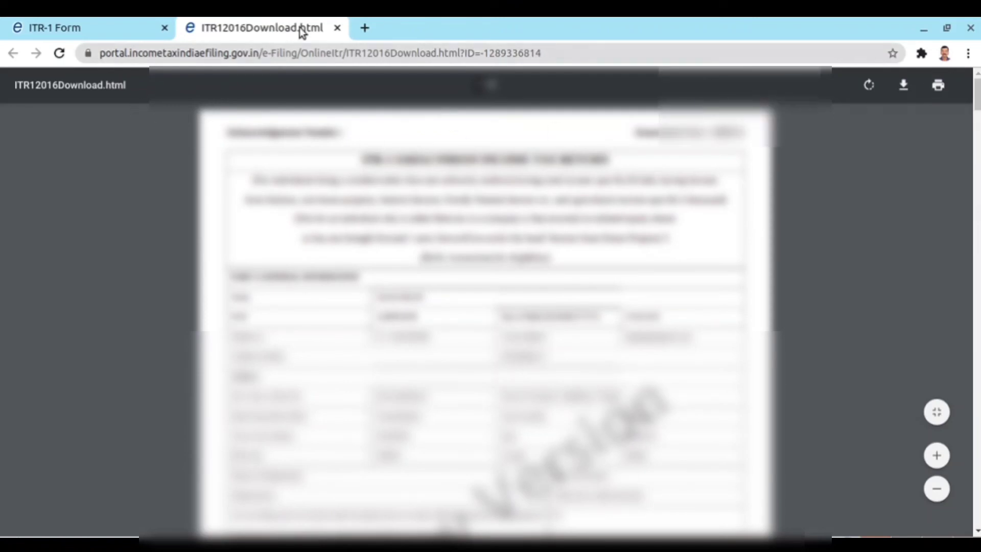
{"action": "left_click", "coordinate": [338, 27]}
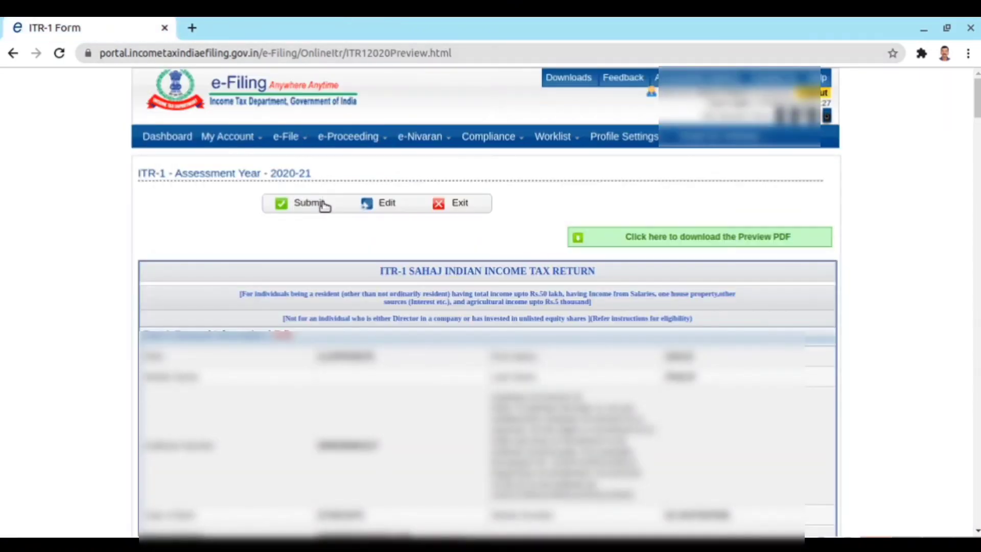